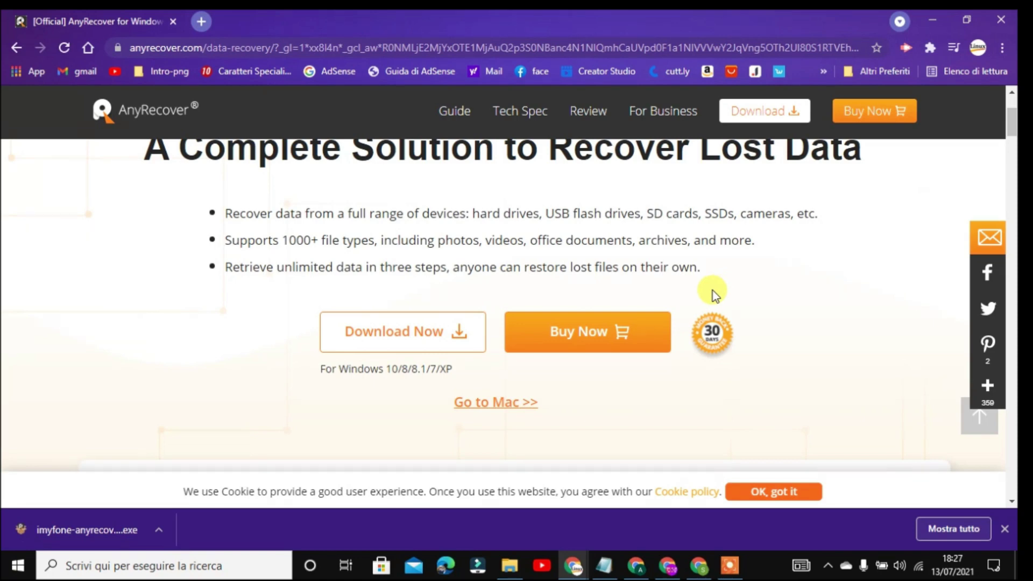
# Run the downloaded AnyRecover installer, accept the iMyFone licence agreement and start the installation.
pyautogui.click(85, 533)
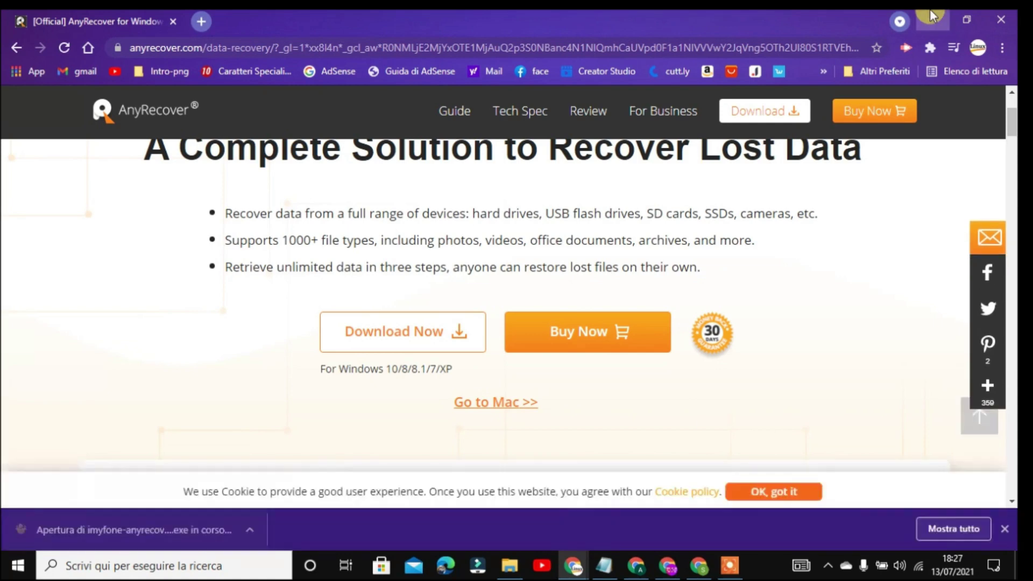
pyautogui.click(934, 19)
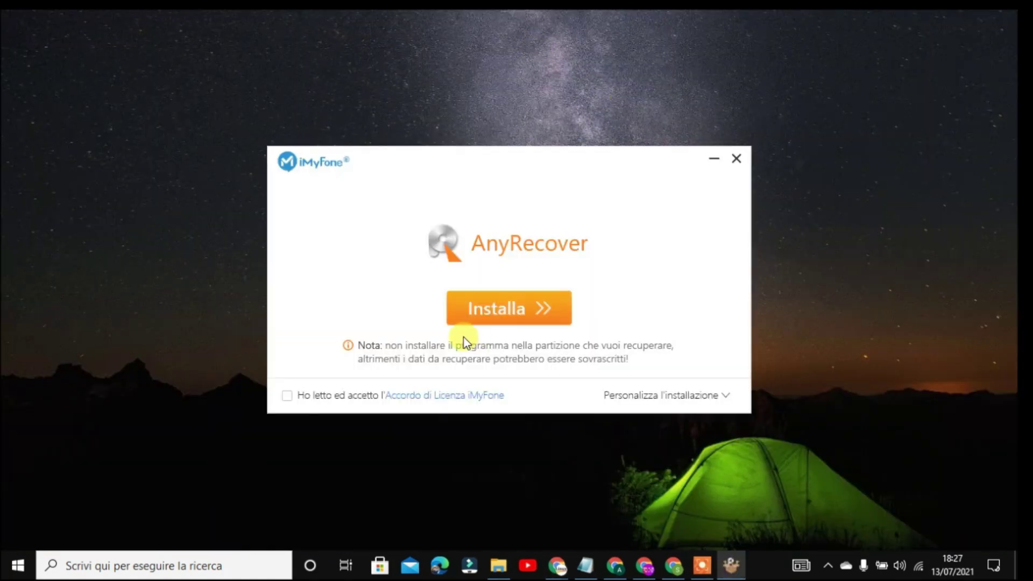
pyautogui.click(487, 314)
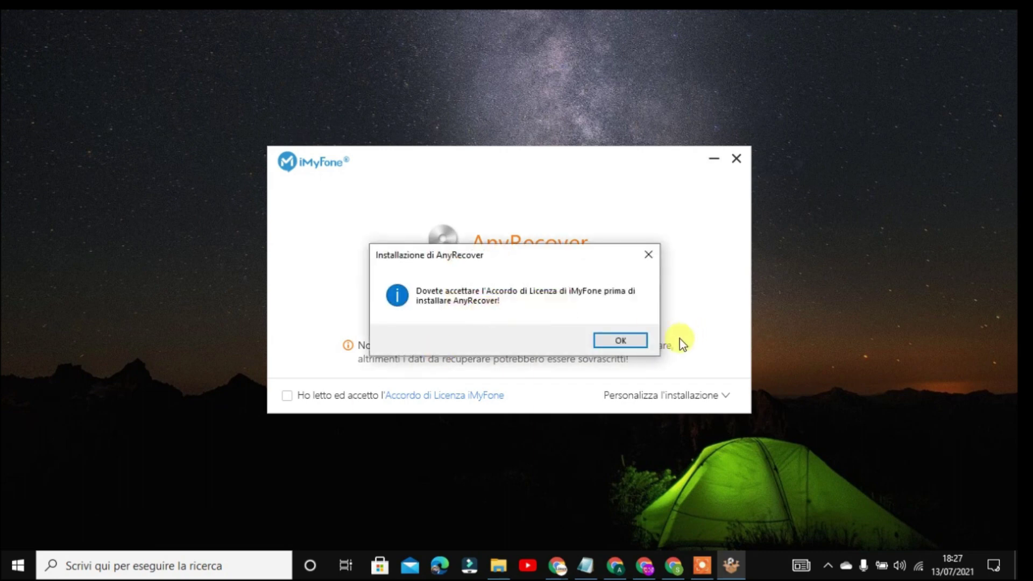
pyautogui.click(619, 341)
pyautogui.click(287, 395)
pyautogui.click(513, 311)
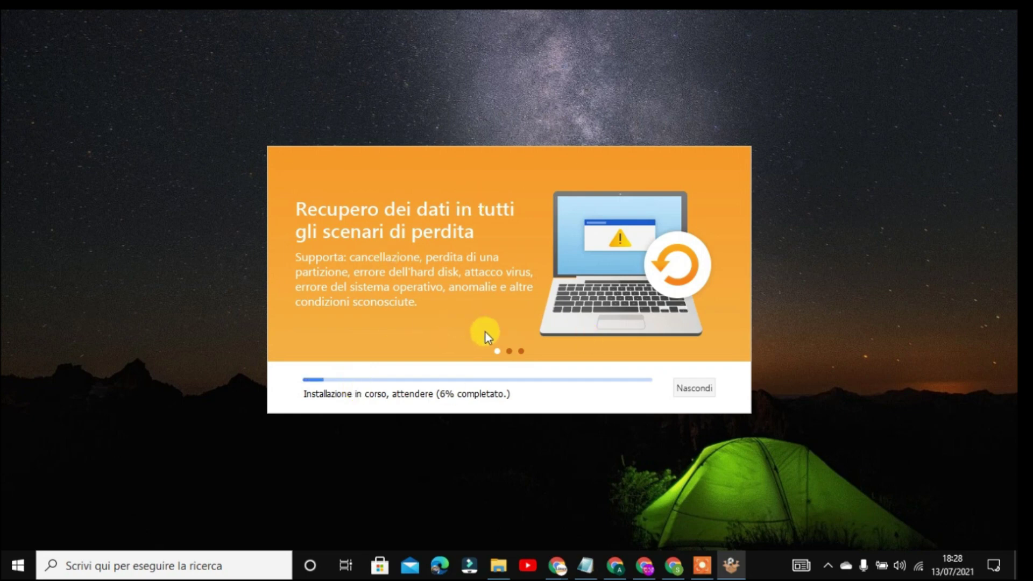
pyautogui.moveTo(460, 160); pyautogui.dragTo(399, 136)
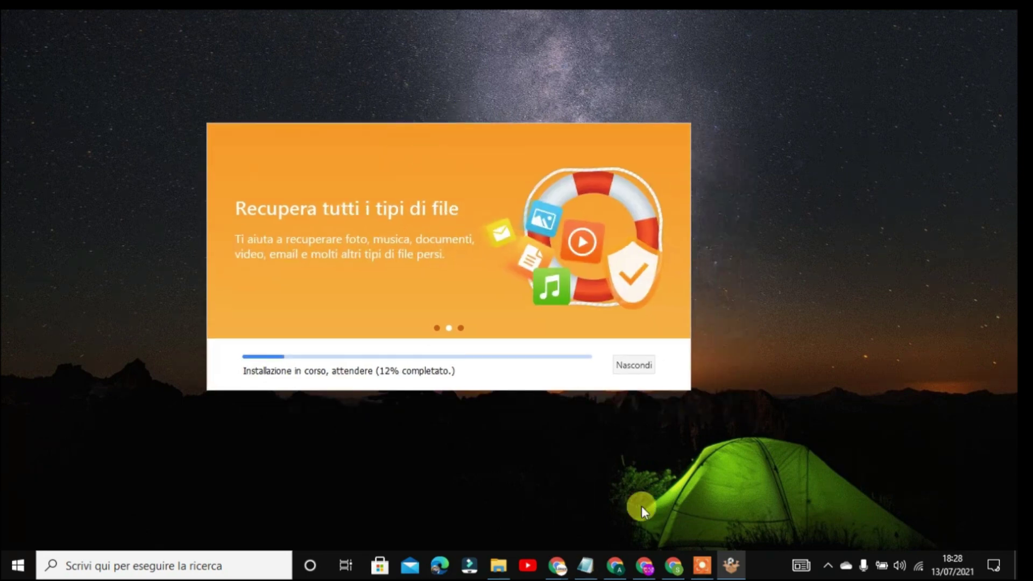
# Open the VOLUME (H:) USB drive in File Explorer and inspect its Office 365 logo JPG.
pyautogui.click(498, 566)
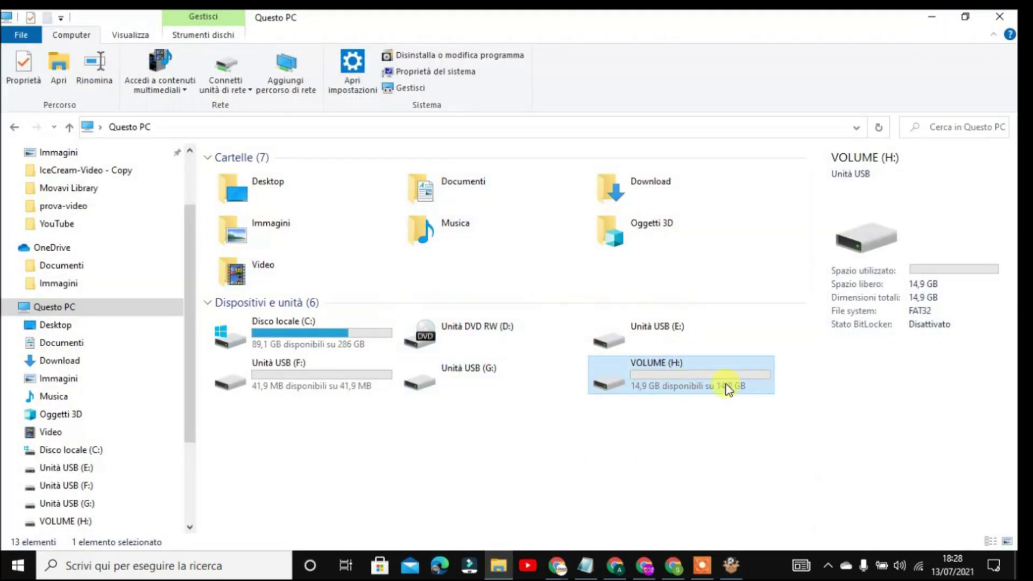
pyautogui.doubleClick(616, 377)
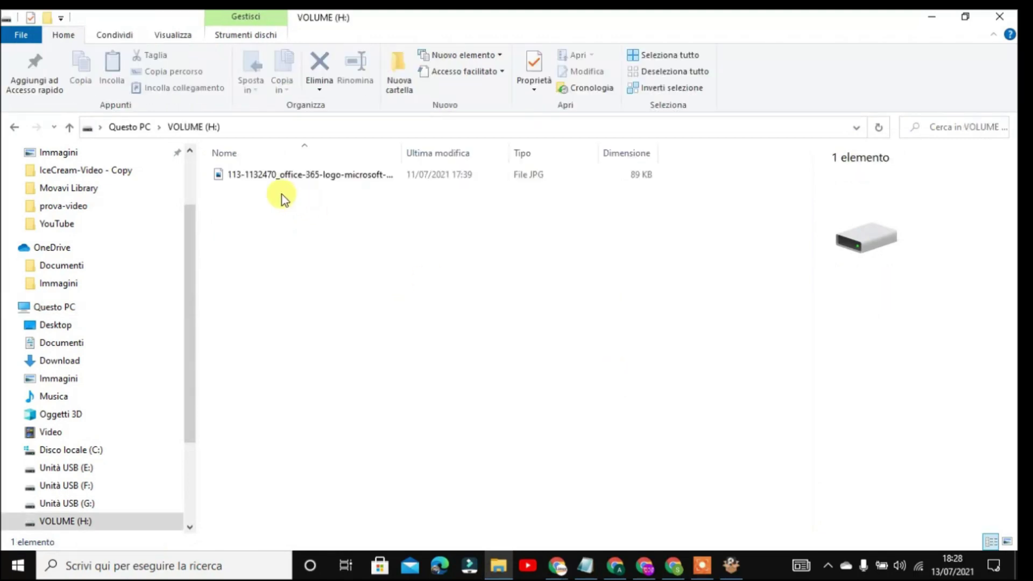
pyautogui.click(275, 174)
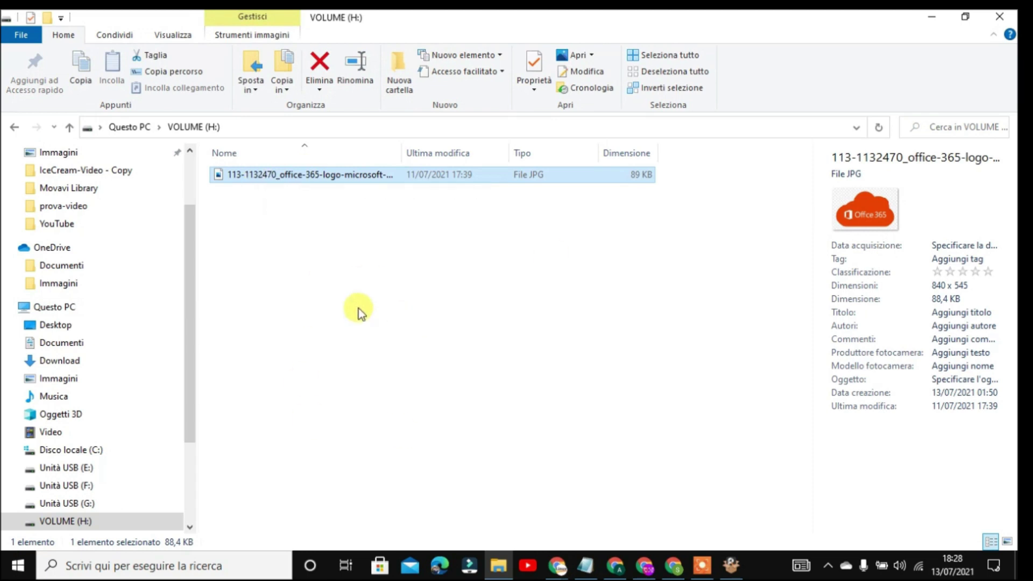
# Send the videos VID_20210629_104454 and VID_20210629_113246 from this PC's Documents folder to the VOLUME (H:) drive.
pyautogui.click(72, 269)
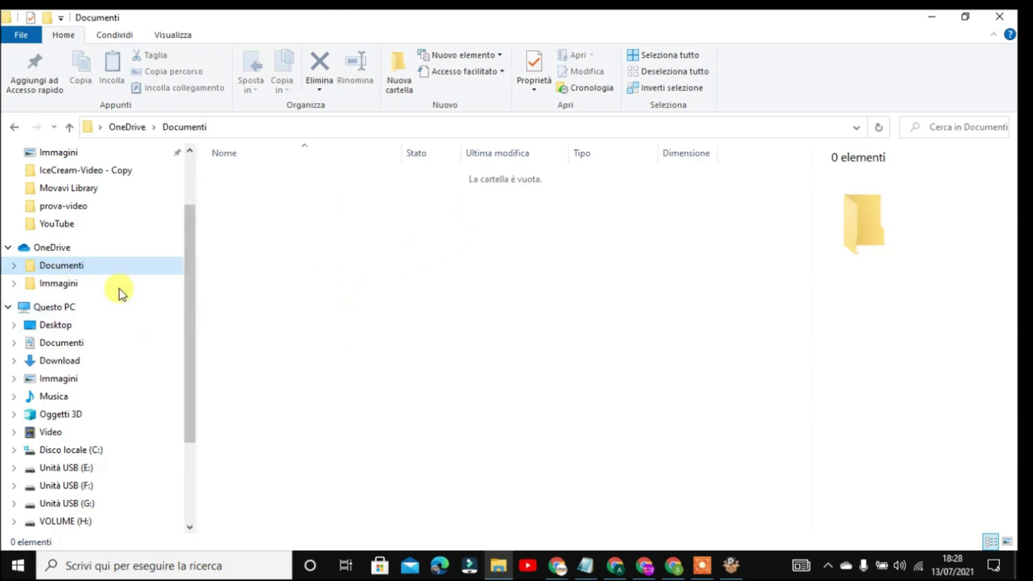
pyautogui.scroll(2, 105, 230)
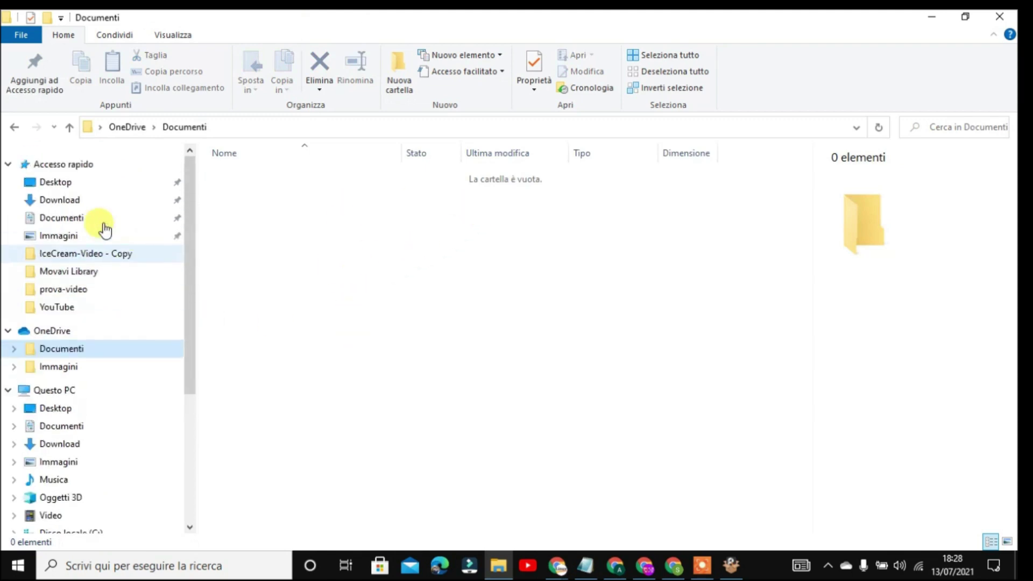
pyautogui.click(74, 221)
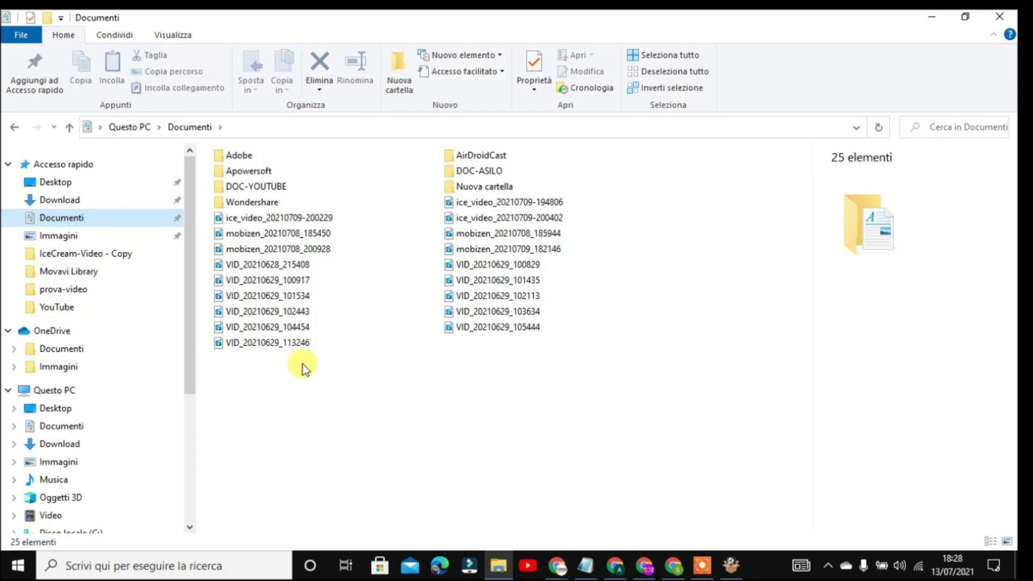
pyautogui.moveTo(303, 366); pyautogui.dragTo(244, 339)
pyautogui.rightClick(236, 331)
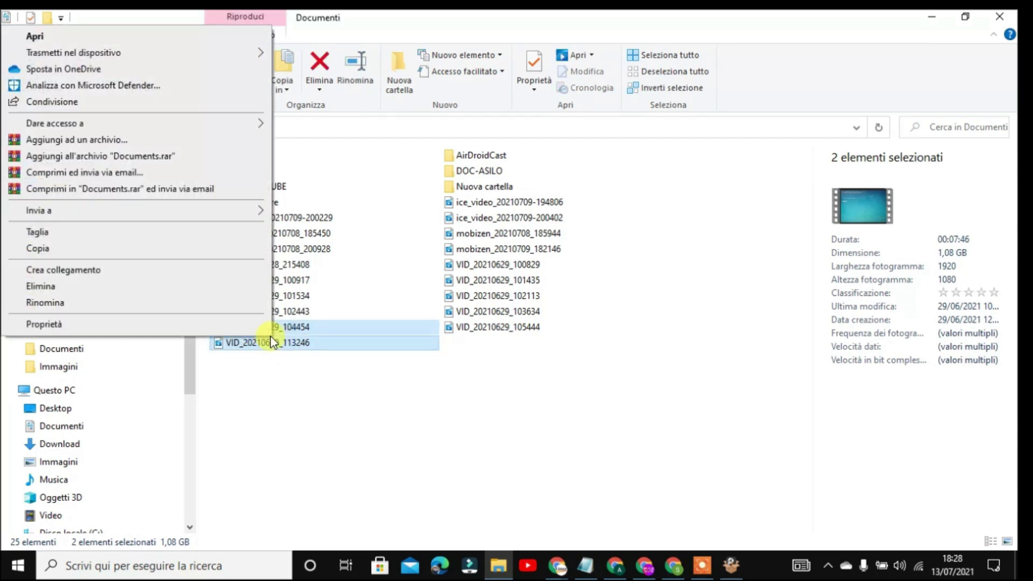
pyautogui.moveTo(237, 215)
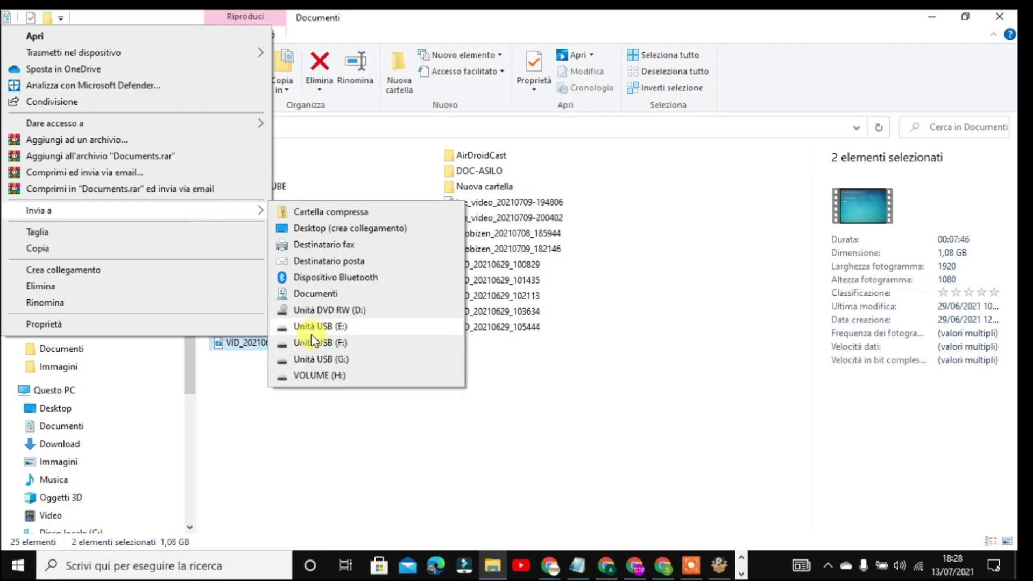
pyautogui.click(298, 376)
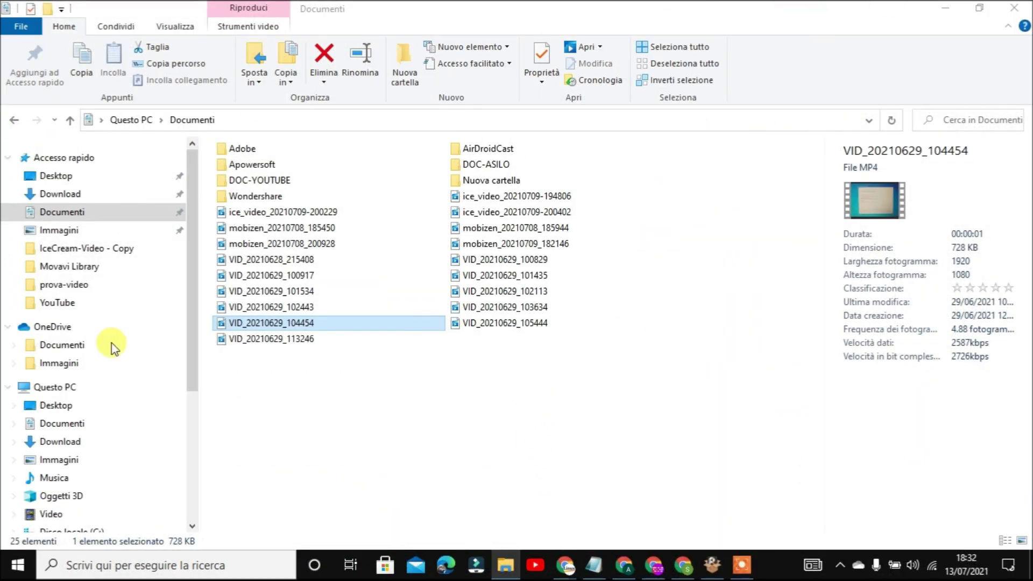
# Open the VOLUME (H:) drive and review the image and video files stored on it.
pyautogui.scroll(-1, 103, 350)
pyautogui.scroll(-1, 74, 520)
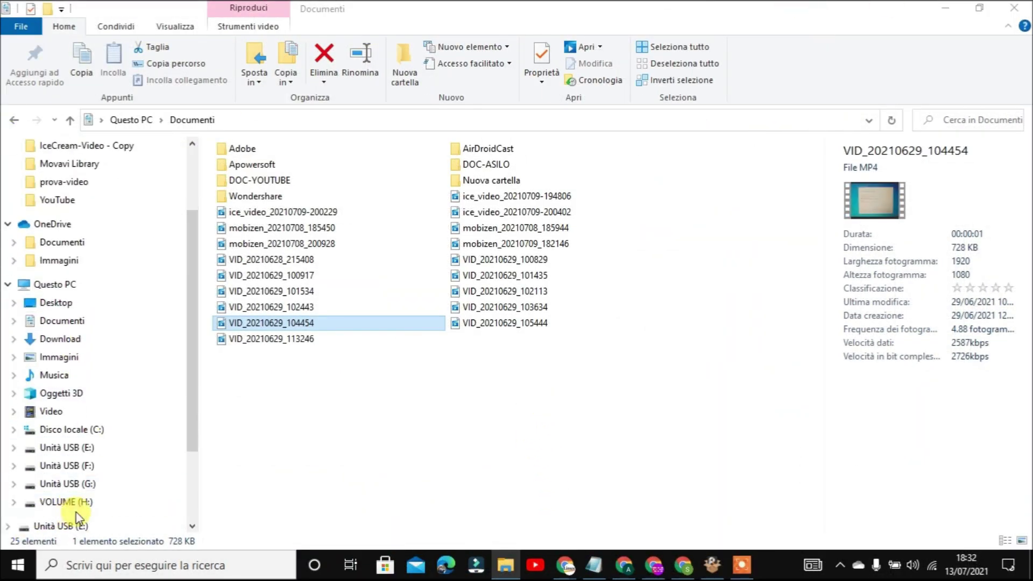
pyautogui.click(76, 502)
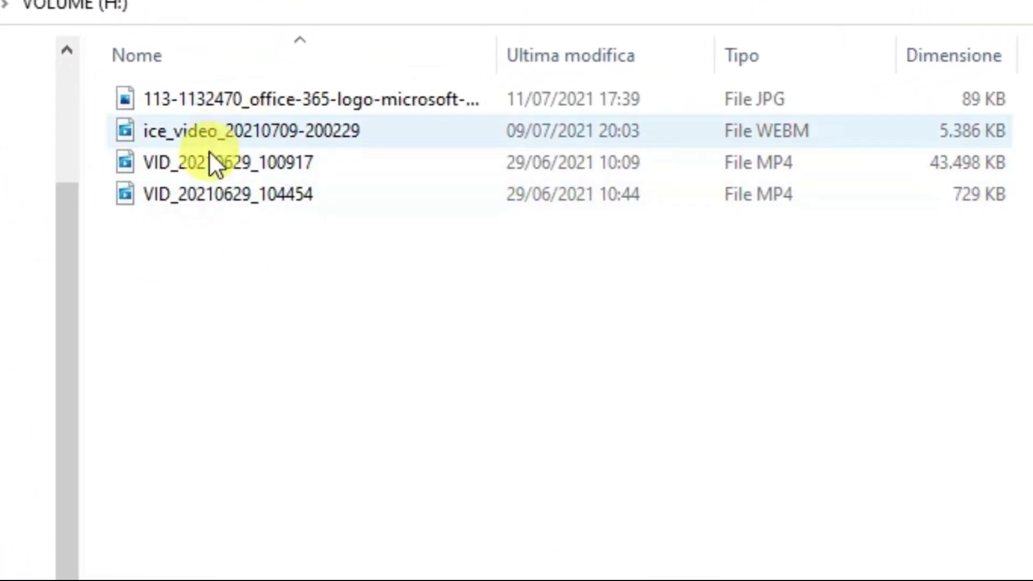
pyautogui.click(265, 103)
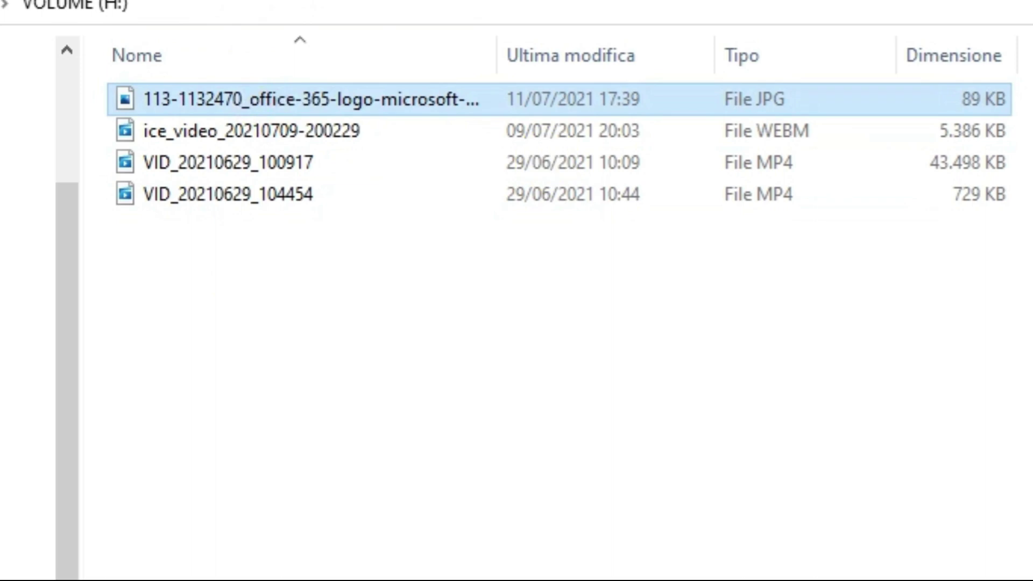
pyautogui.moveTo(263, 279); pyautogui.dragTo(195, 120)
pyautogui.click(322, 308)
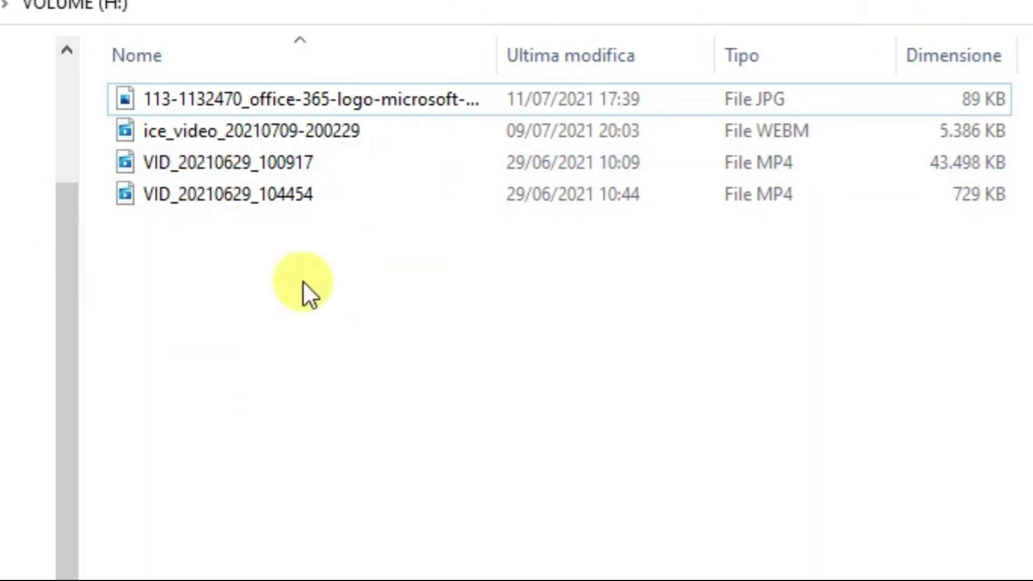
# Delete all four image and video files from the VOLUME (H:) drive and confirm the deletion.
pyautogui.moveTo(390, 305); pyautogui.dragTo(199, 99)
pyautogui.rightClick(222, 126)
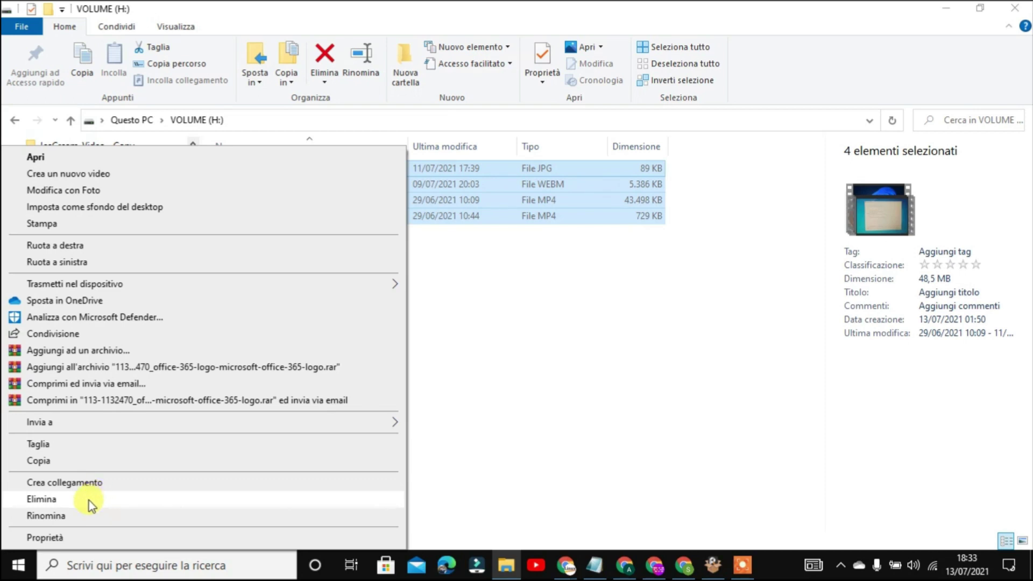
pyautogui.click(90, 499)
pyautogui.click(577, 296)
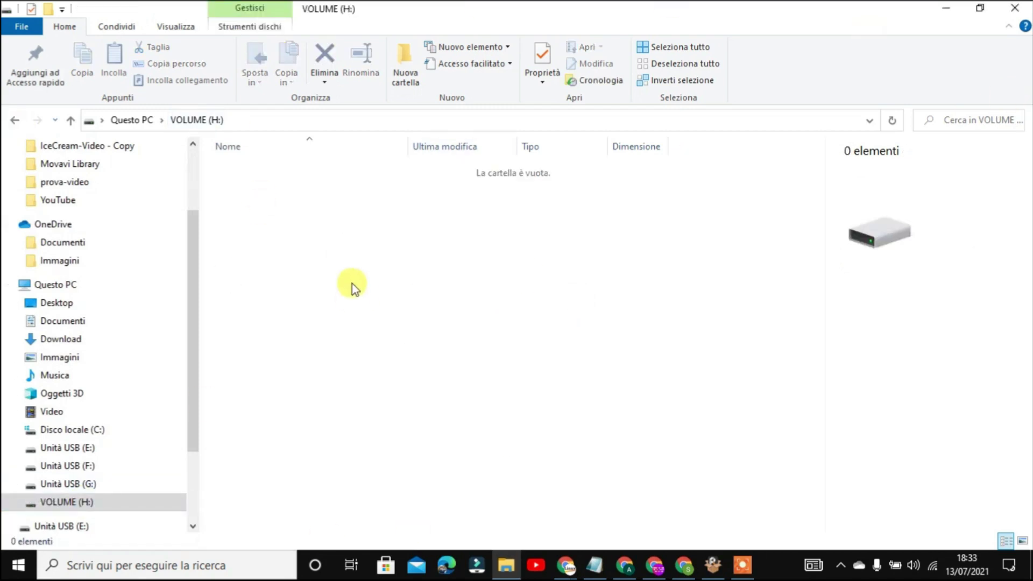
# Minimise File Explorer, launch AnyRecover and start a data scan of the removable VOLUME (H) drive.
pyautogui.click(945, 8)
pyautogui.click(432, 293)
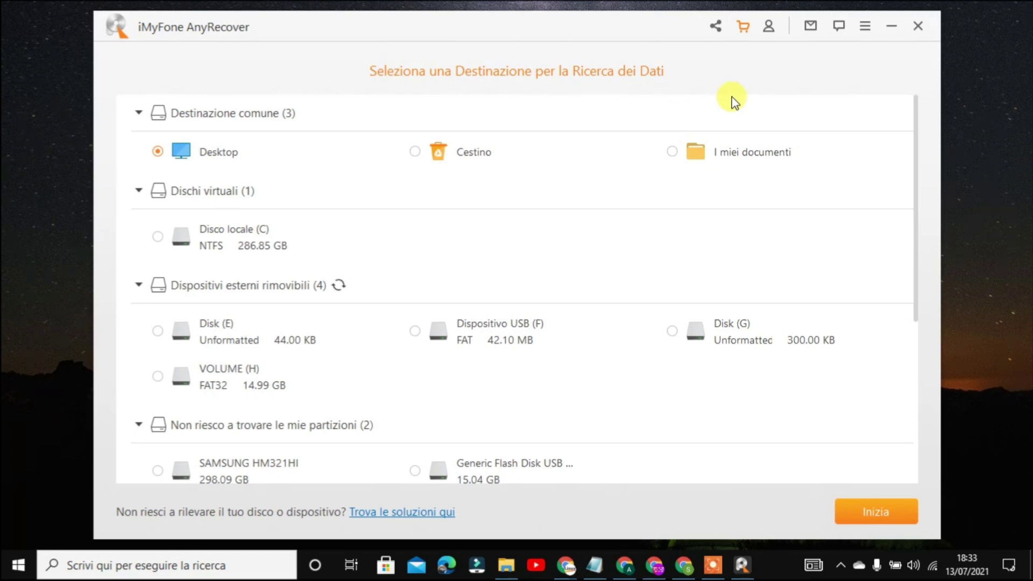
pyautogui.scroll(-5, 619, 242)
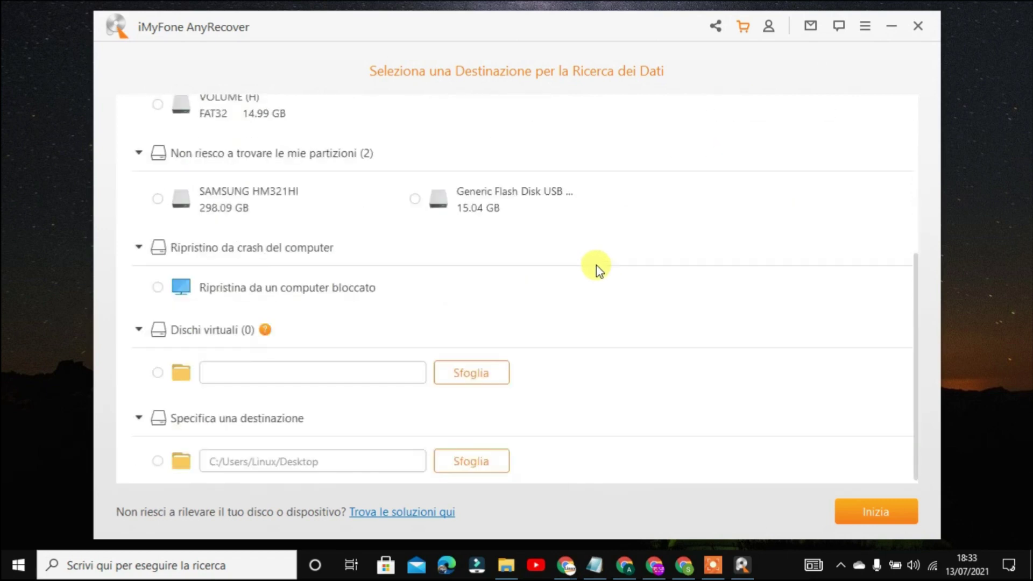
pyautogui.scroll(5, 596, 266)
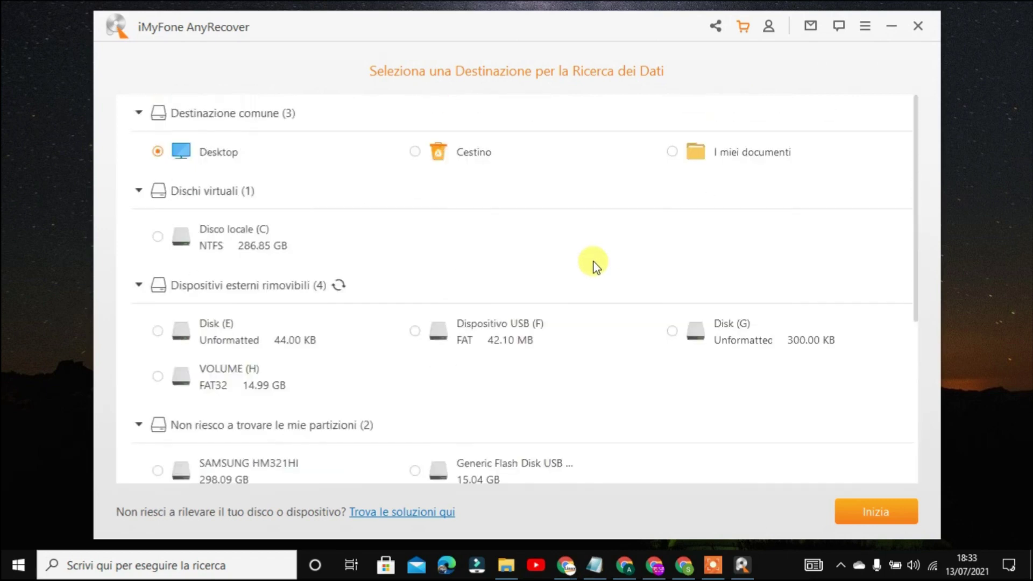
pyautogui.scroll(-2, 593, 268)
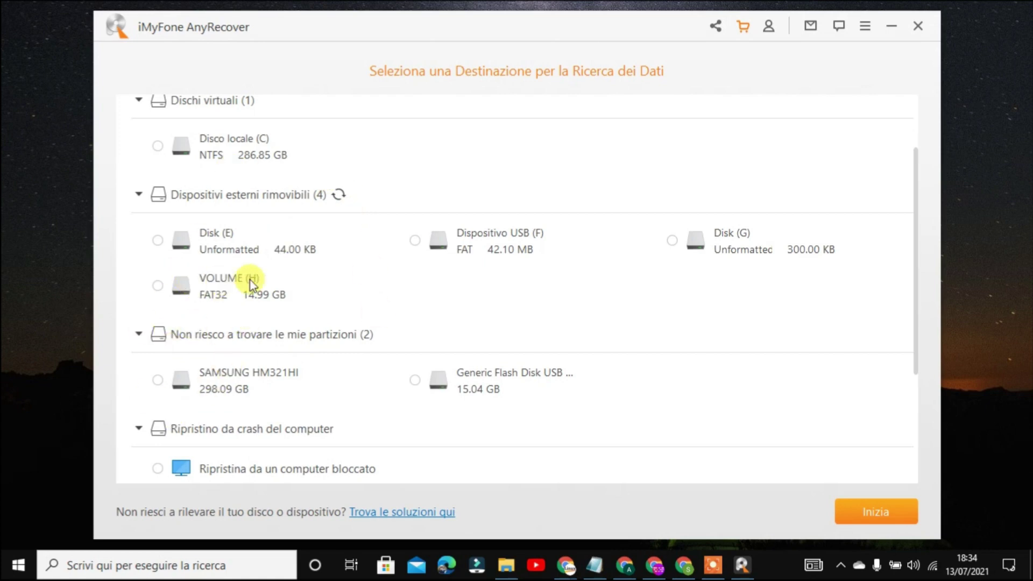
pyautogui.click(157, 285)
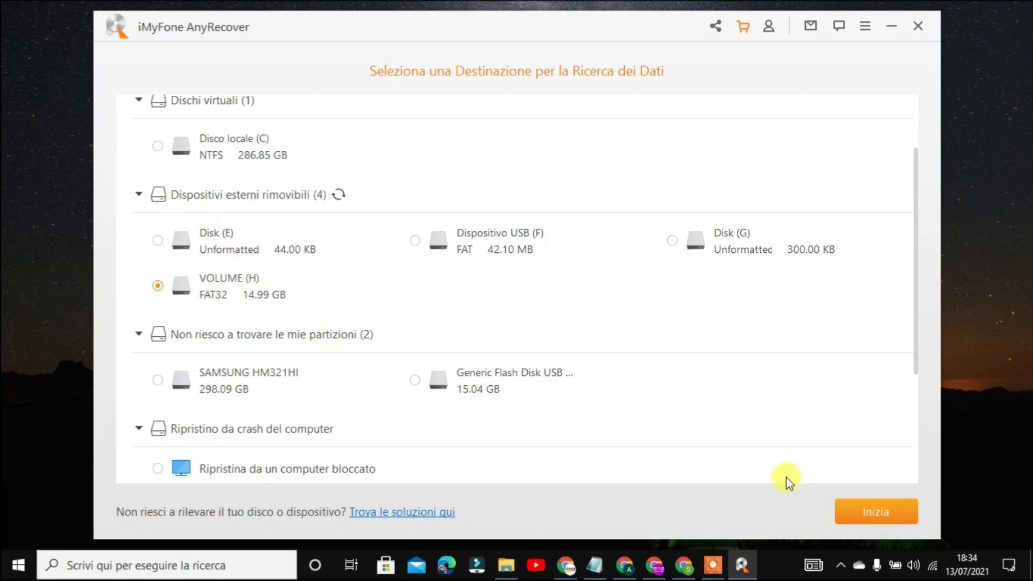
pyautogui.click(893, 512)
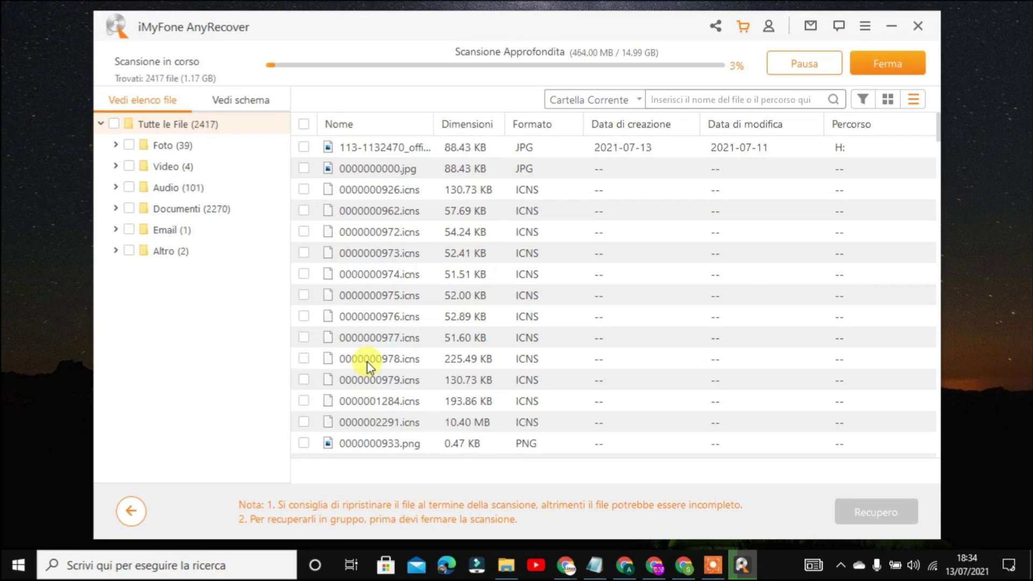
# Look through the full list of files found so far by the deep scan.
pyautogui.scroll(-9, 414, 266)
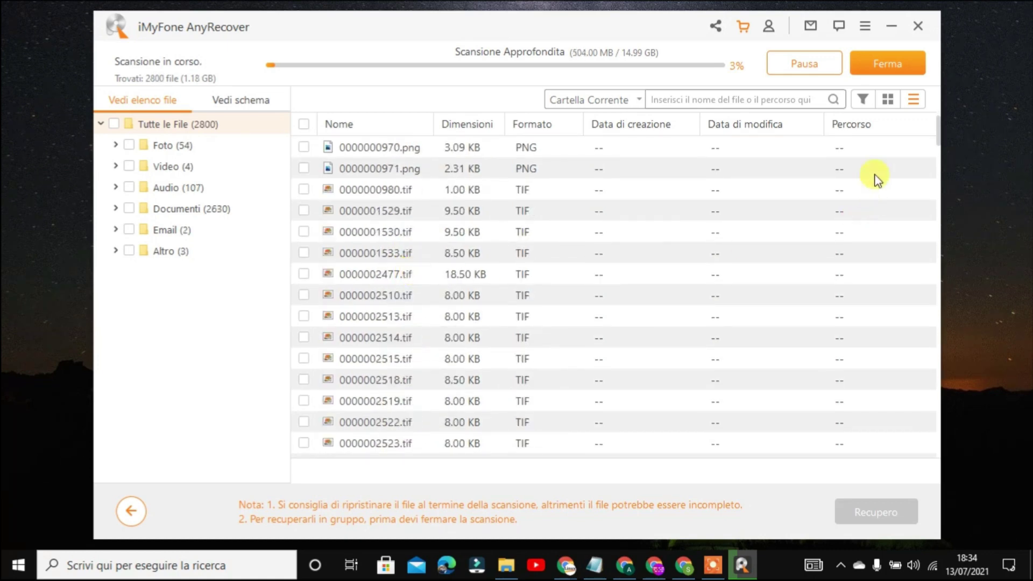
pyautogui.moveTo(936, 132); pyautogui.dragTo(922, 180)
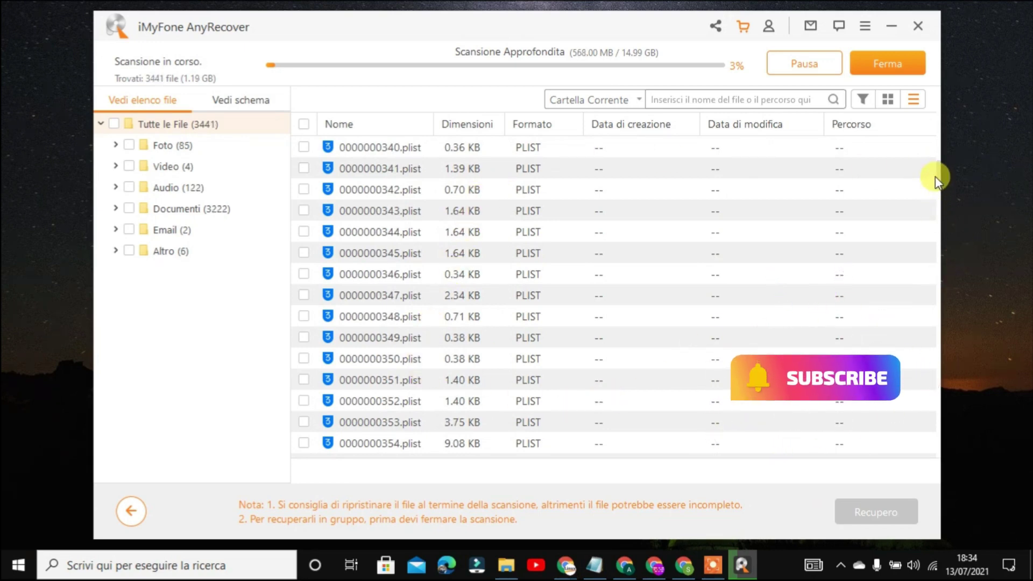
pyautogui.moveTo(938, 178); pyautogui.dragTo(937, 466)
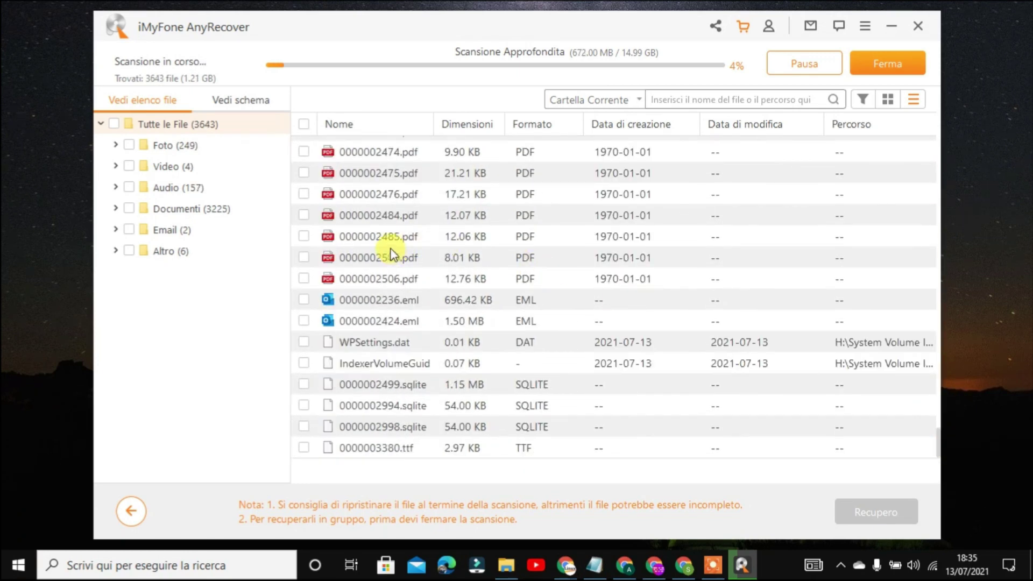
pyautogui.scroll(10, 473, 275)
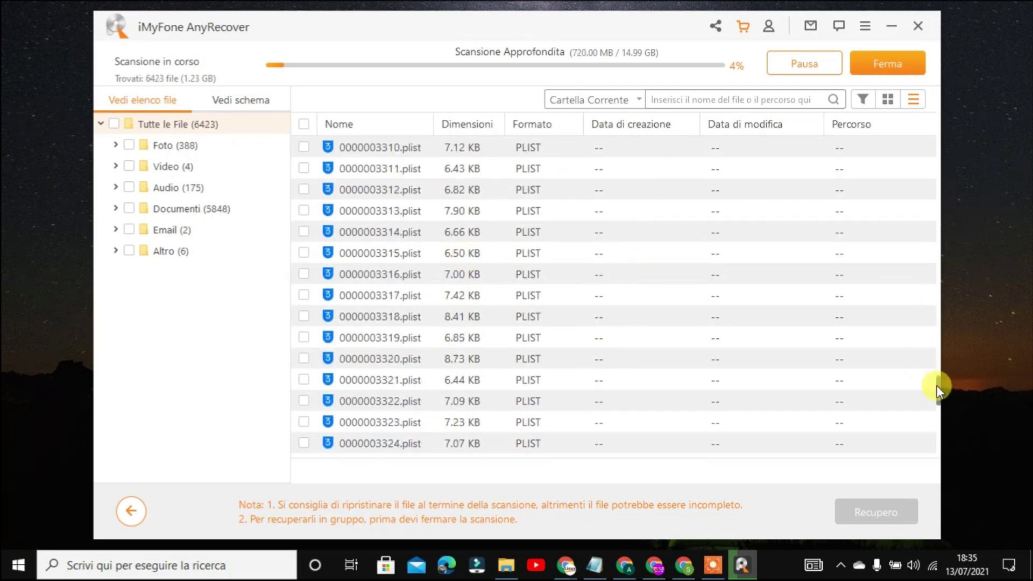
pyautogui.moveTo(939, 385); pyautogui.dragTo(930, 146)
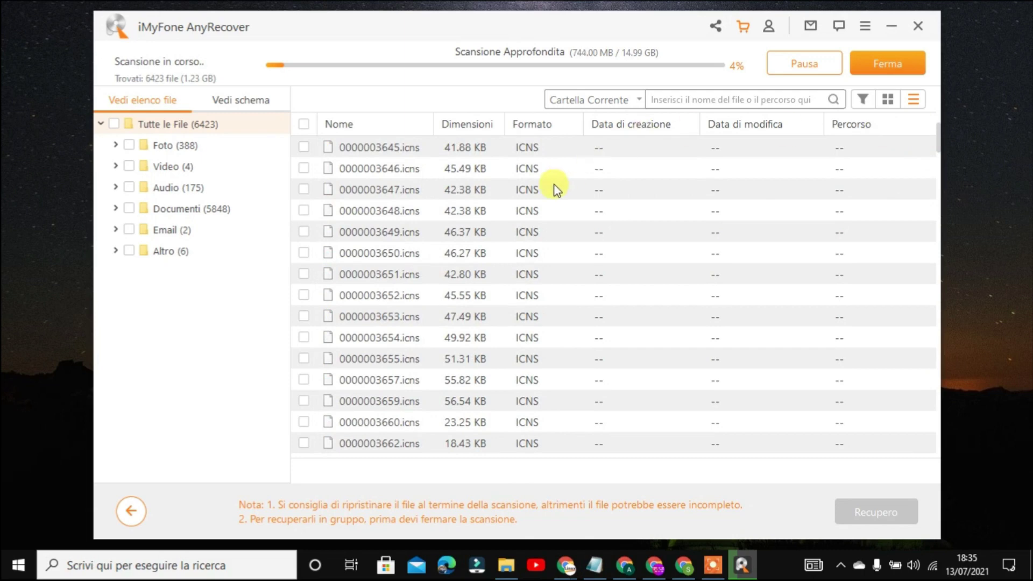
pyautogui.moveTo(939, 129); pyautogui.dragTo(938, 117)
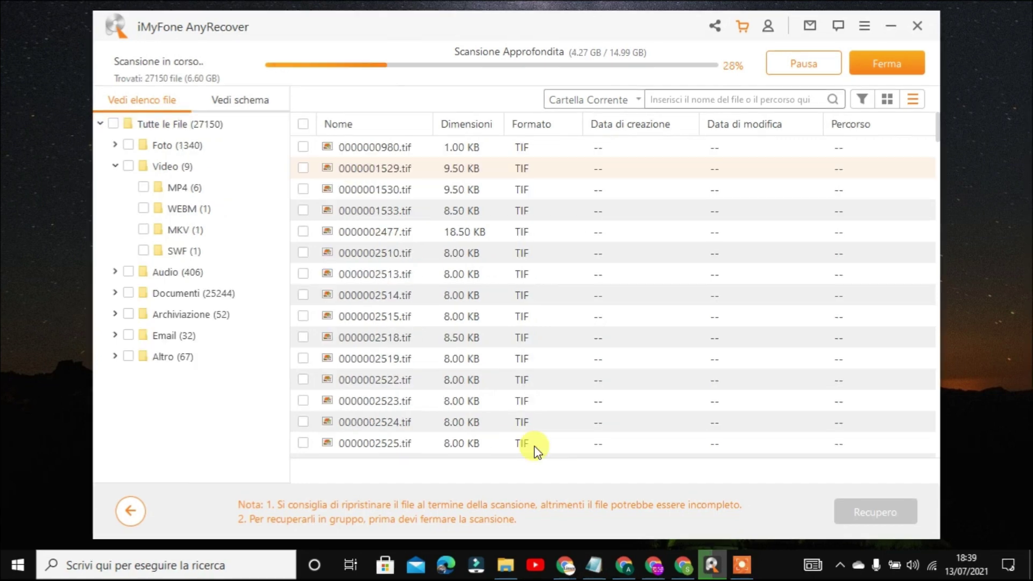
# Collapse the Video category, then view the file formats within the Foto category and collapse it again.
pyautogui.click(116, 165)
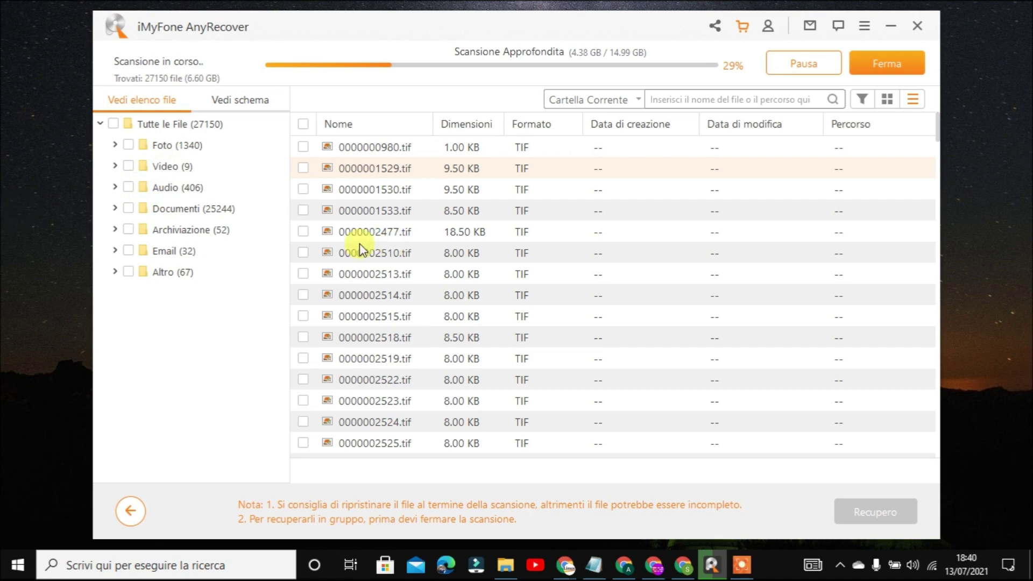
pyautogui.click(116, 145)
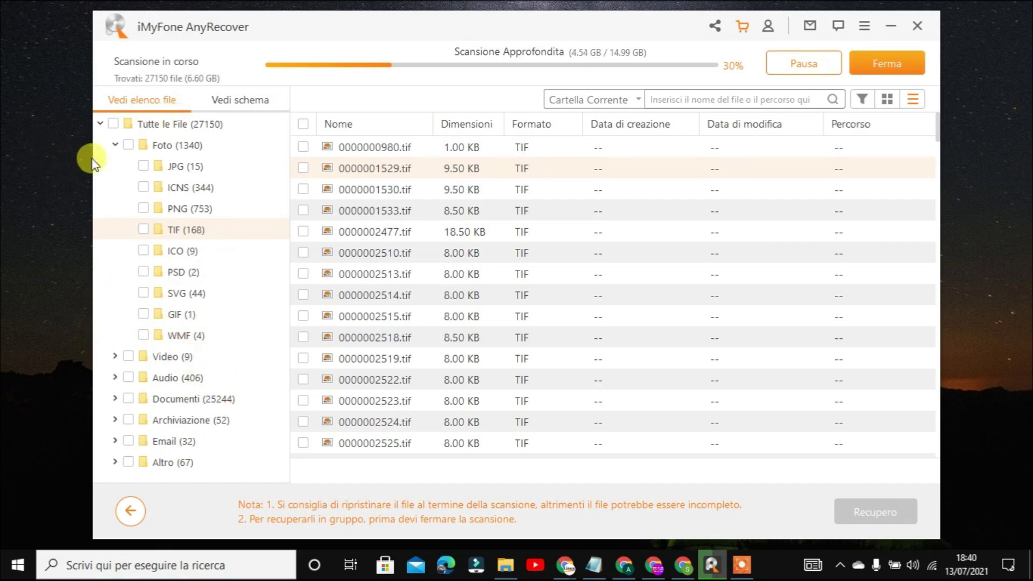
pyautogui.click(115, 145)
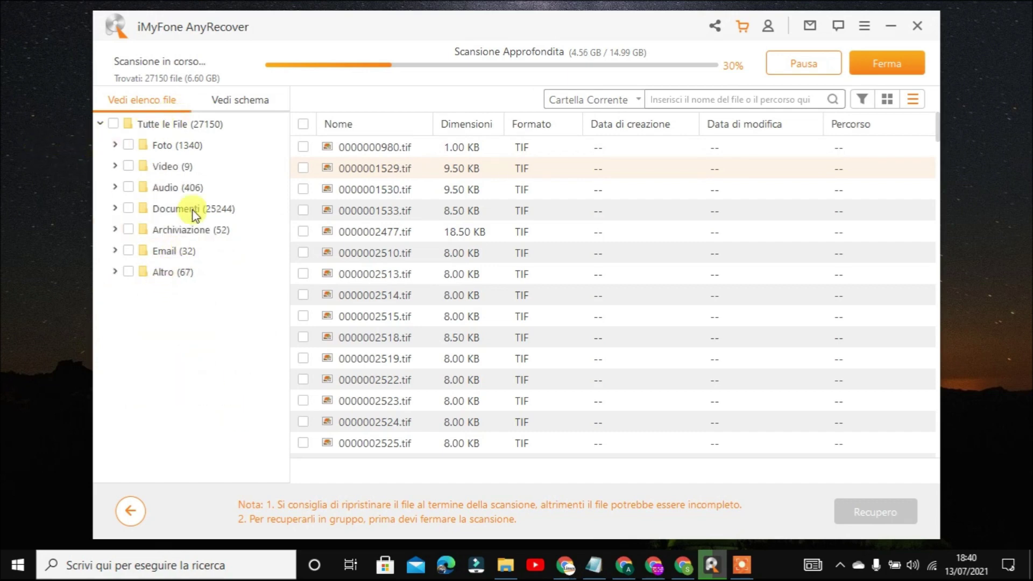
# Look through the file formats within the Audio, Archiviazione, Email and Altro categories, then collapse them all again.
pyautogui.click(116, 188)
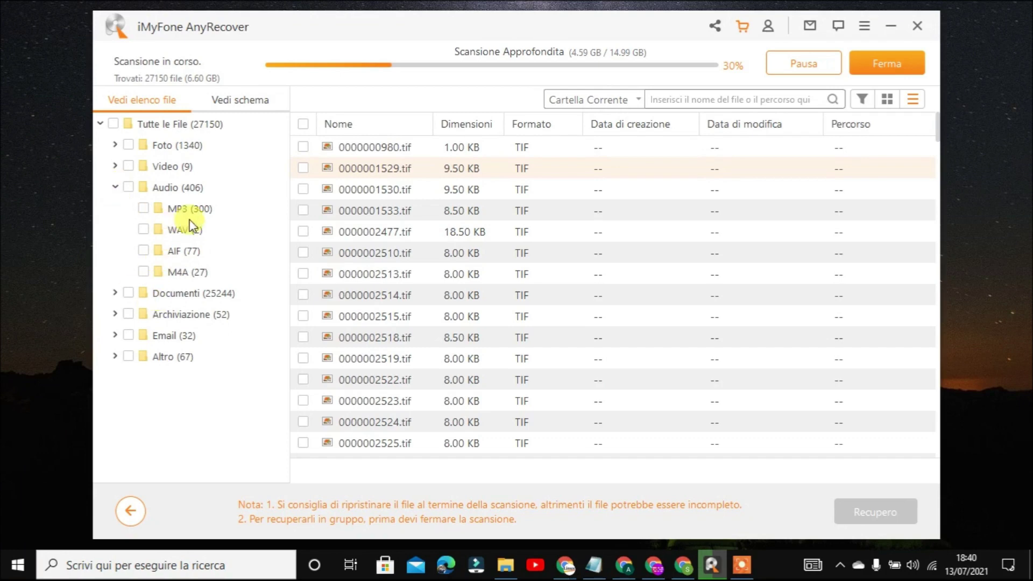
pyautogui.click(114, 186)
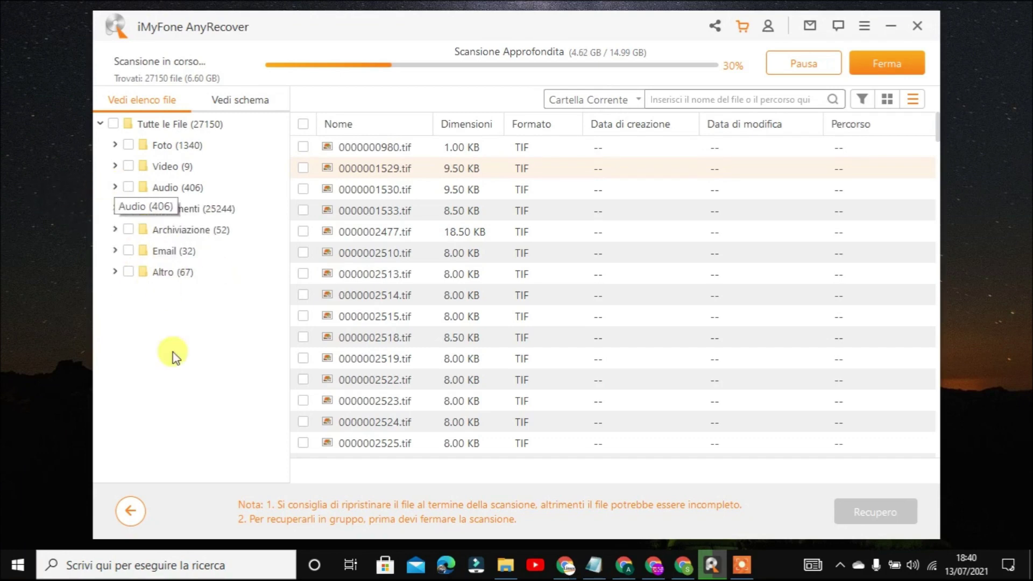
pyautogui.click(109, 231)
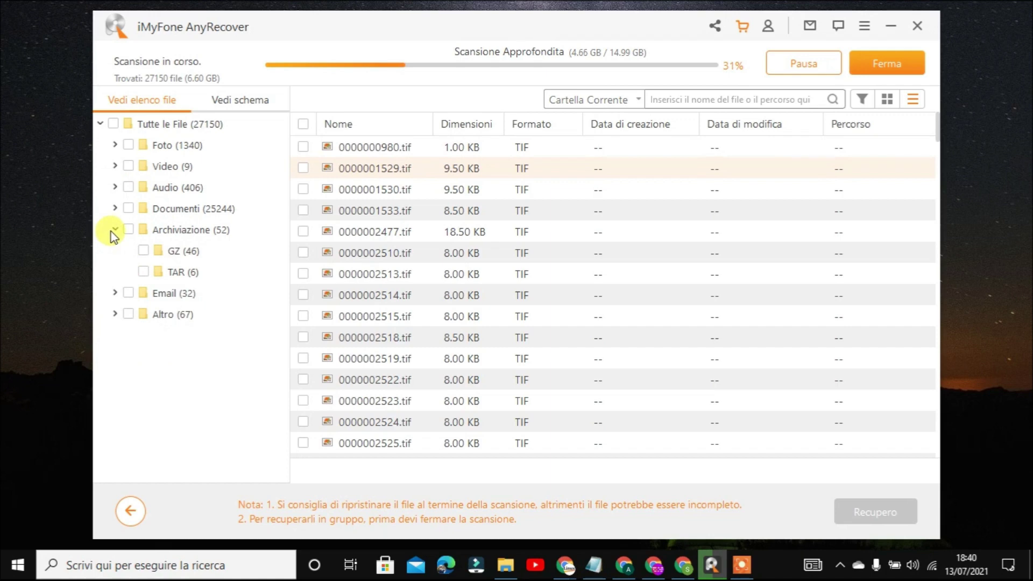
pyautogui.click(116, 292)
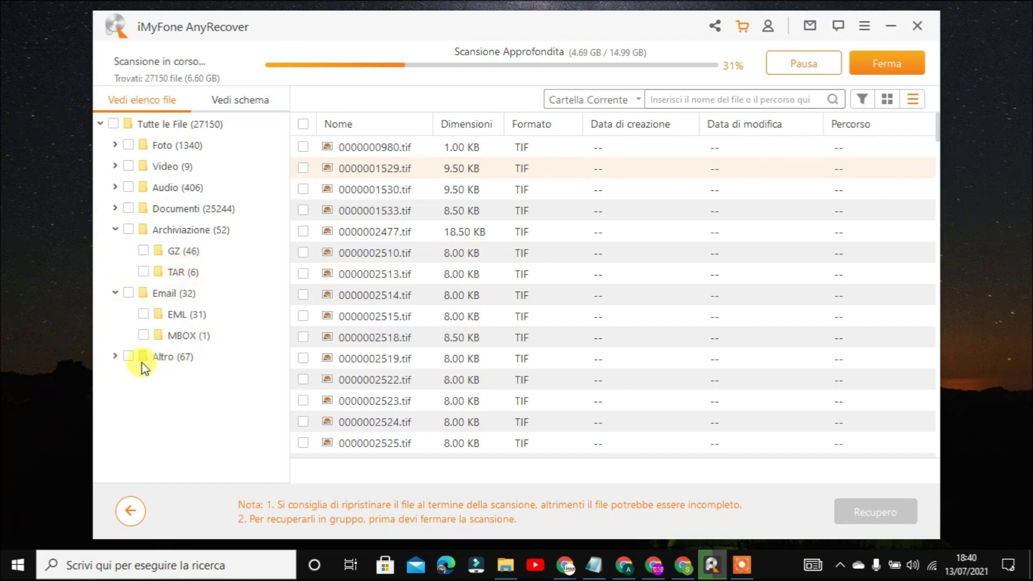
pyautogui.click(118, 356)
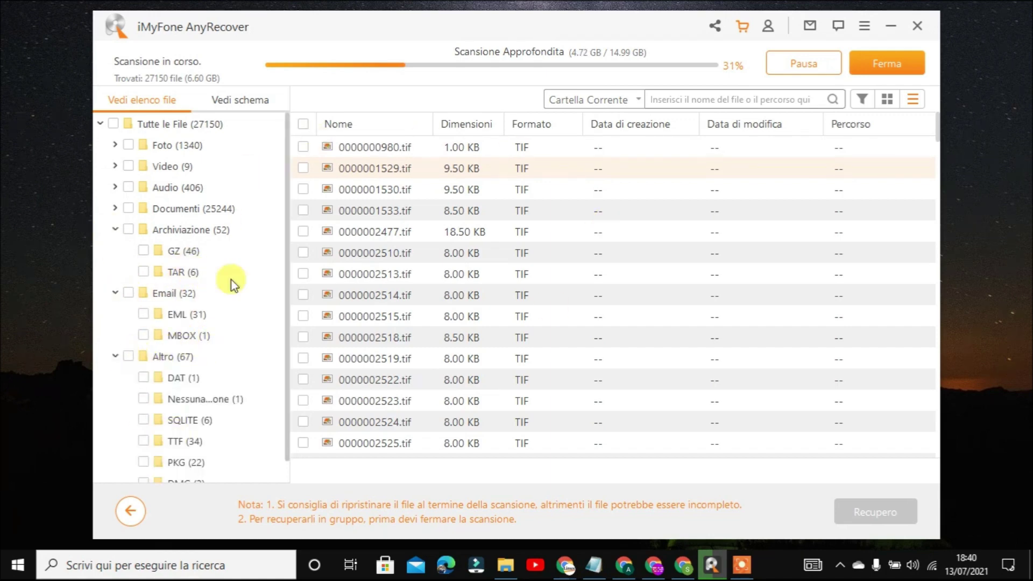
pyautogui.click(115, 230)
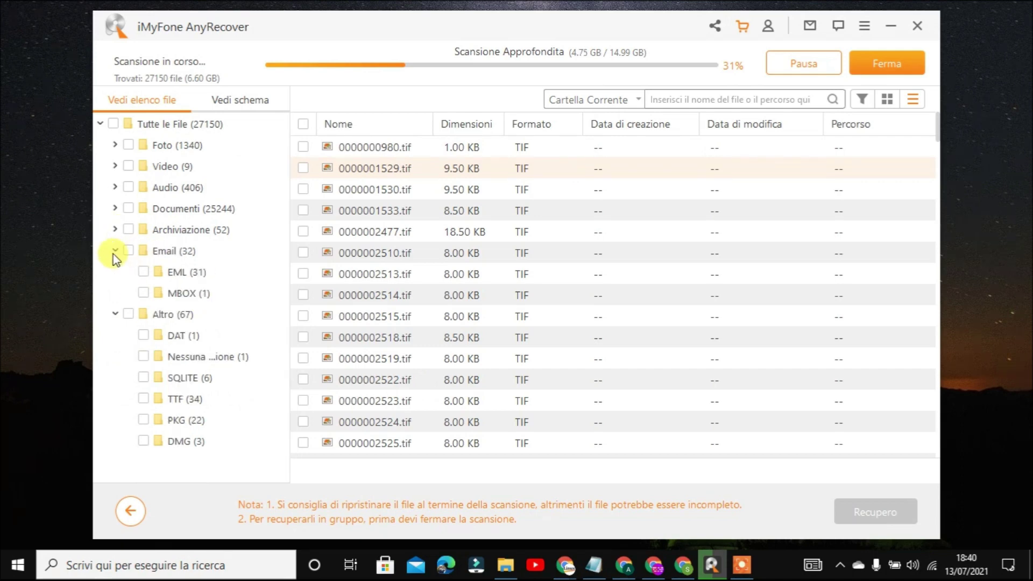
pyautogui.click(115, 250)
pyautogui.click(116, 273)
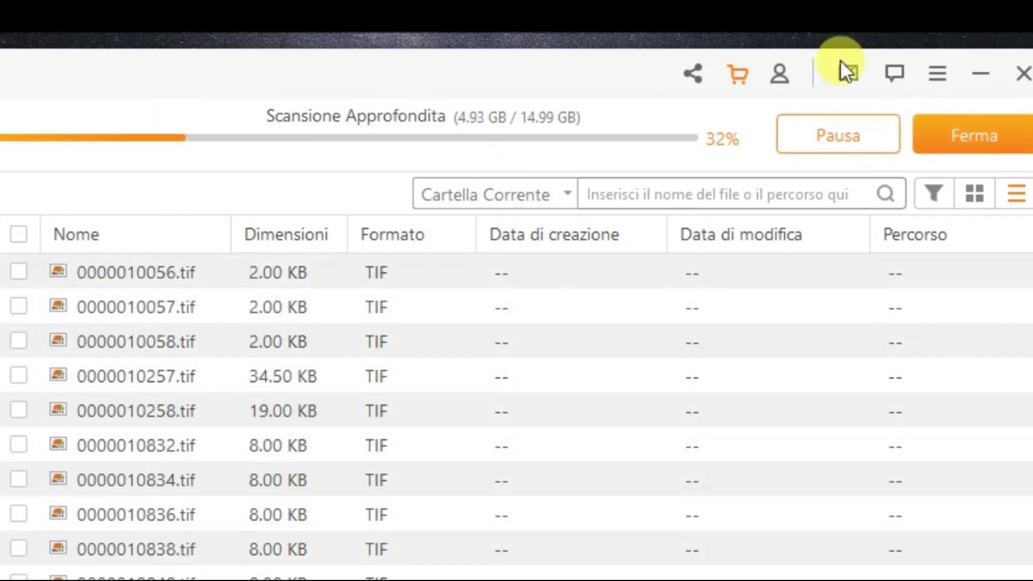
# Stop the deep scan before it finishes, confirm the stop and dismiss the scan completion message.
pyautogui.click(958, 134)
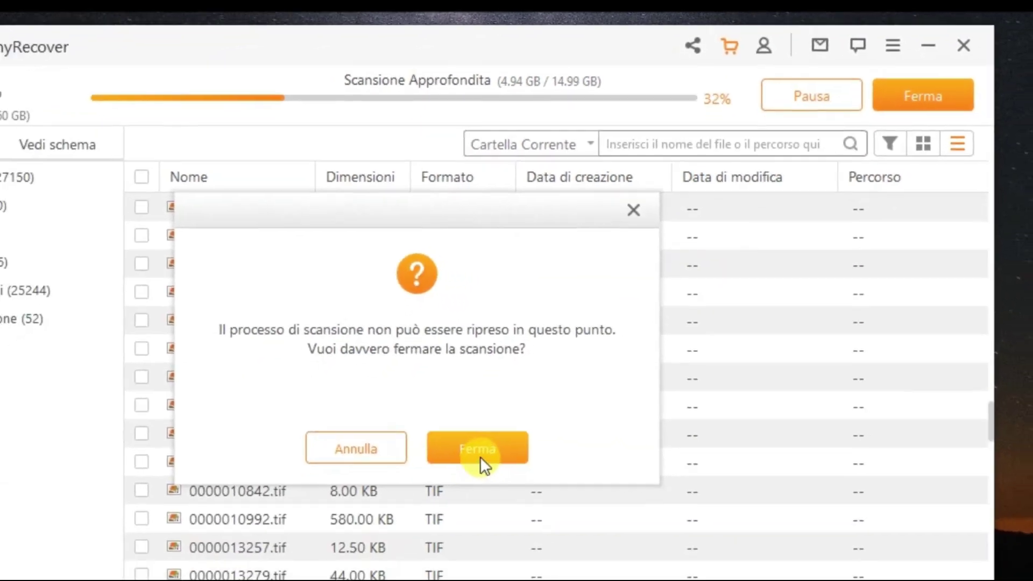
pyautogui.click(429, 566)
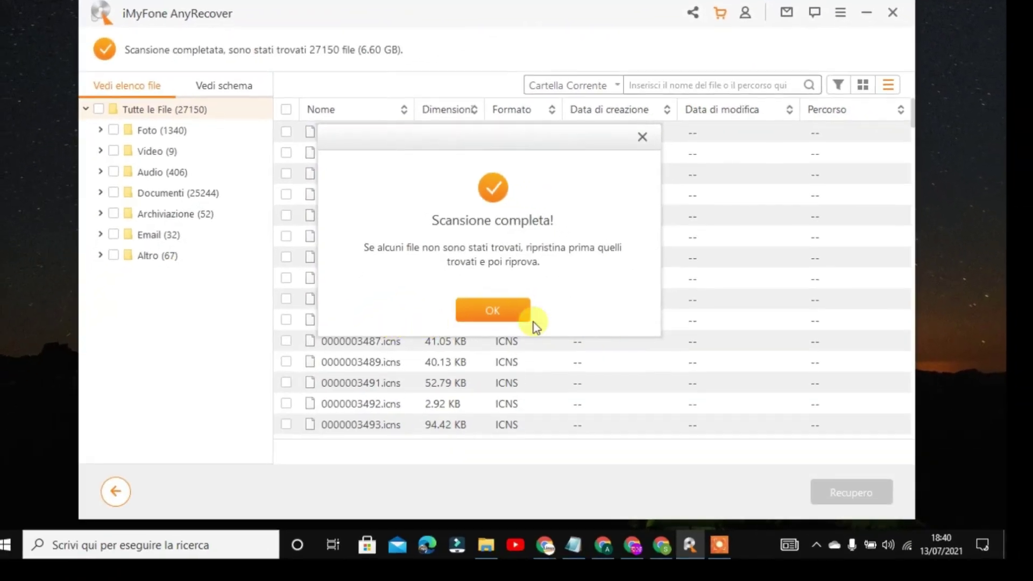
pyautogui.click(463, 320)
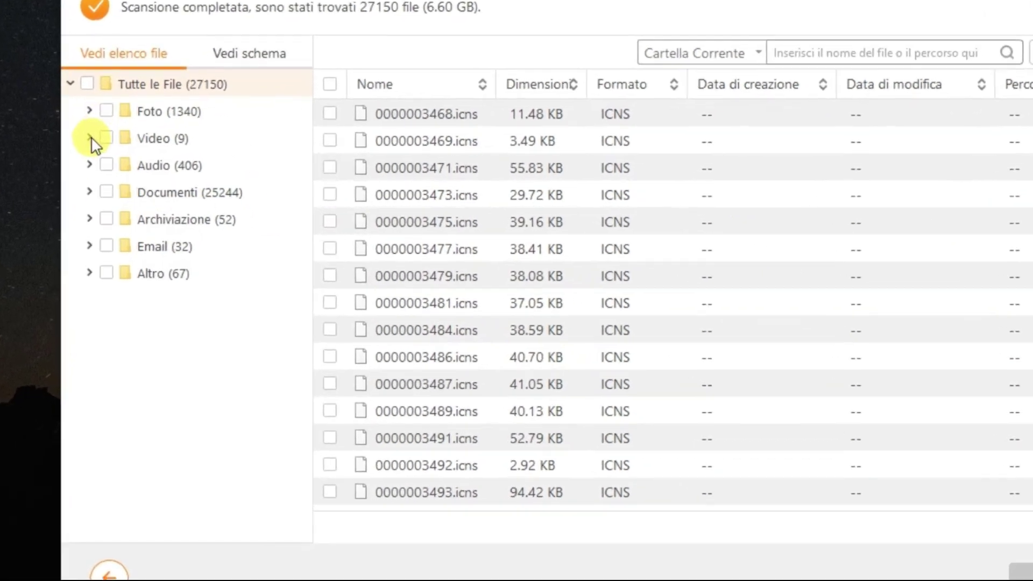
# Within the Video category, select only 0000010156.mp4, 0000010157.mp4 and 0000010159.mp4 for recovery, leaving out the three VID_20210629 files.
pyautogui.click(99, 149)
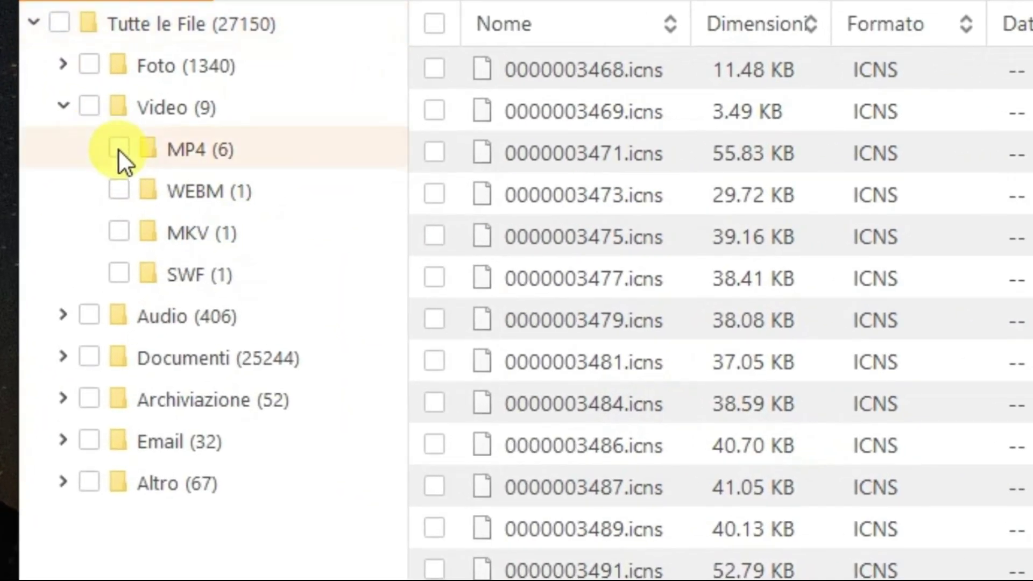
pyautogui.click(118, 148)
pyautogui.click(183, 149)
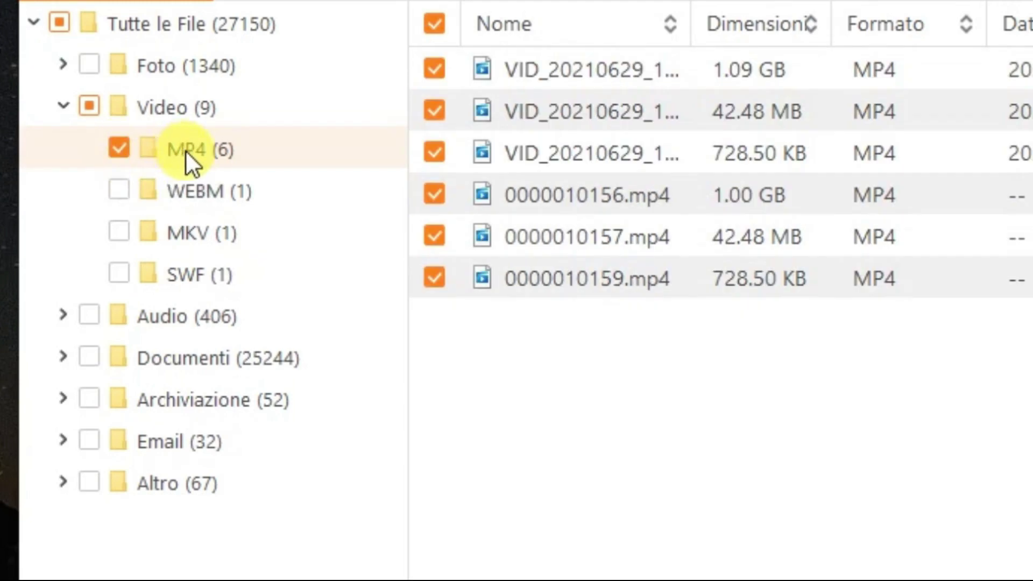
pyautogui.click(434, 70)
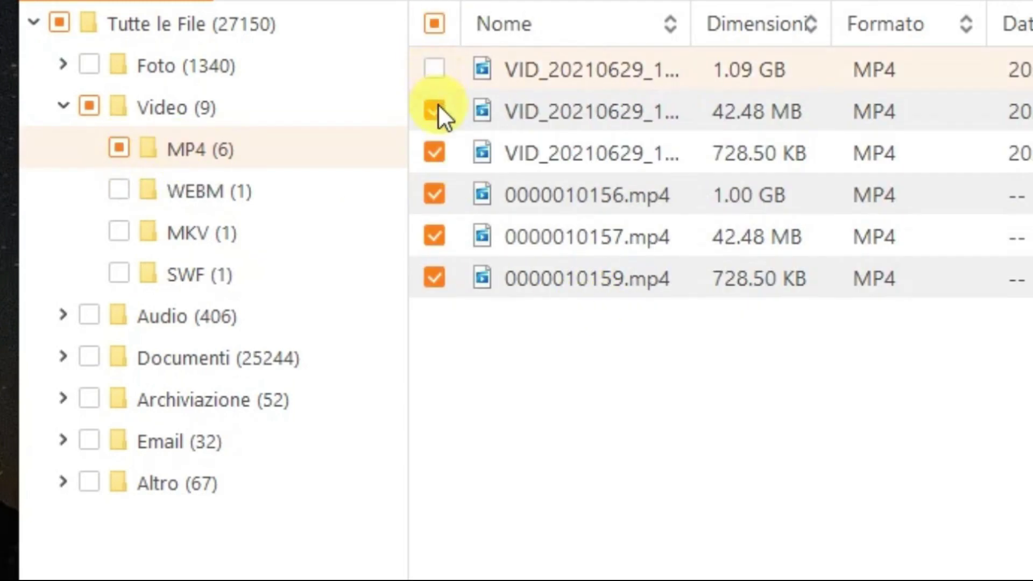
pyautogui.click(435, 111)
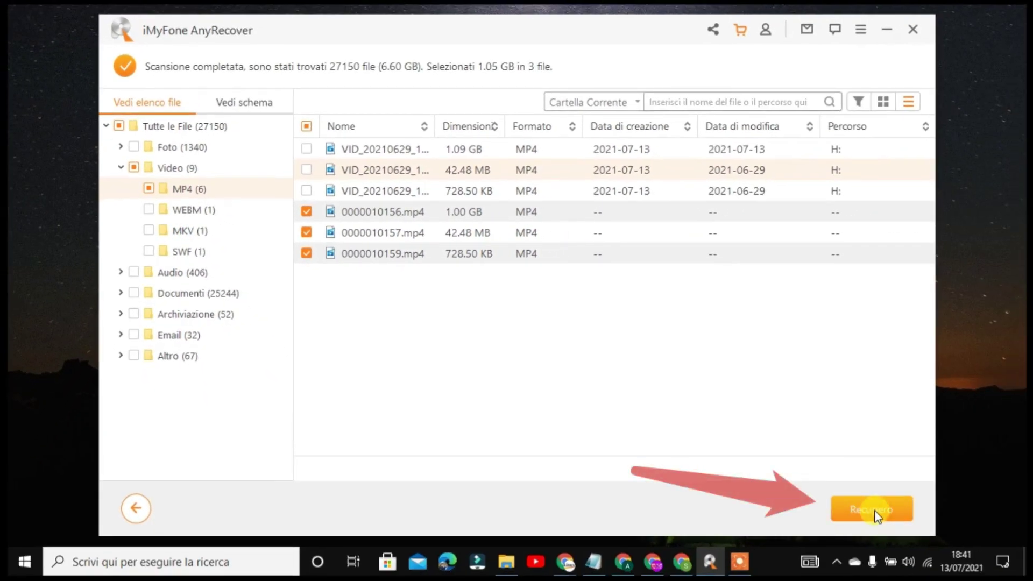
# Recover the selected MP4 files, keeping the Desktop as the save destination.
pyautogui.click(931, 535)
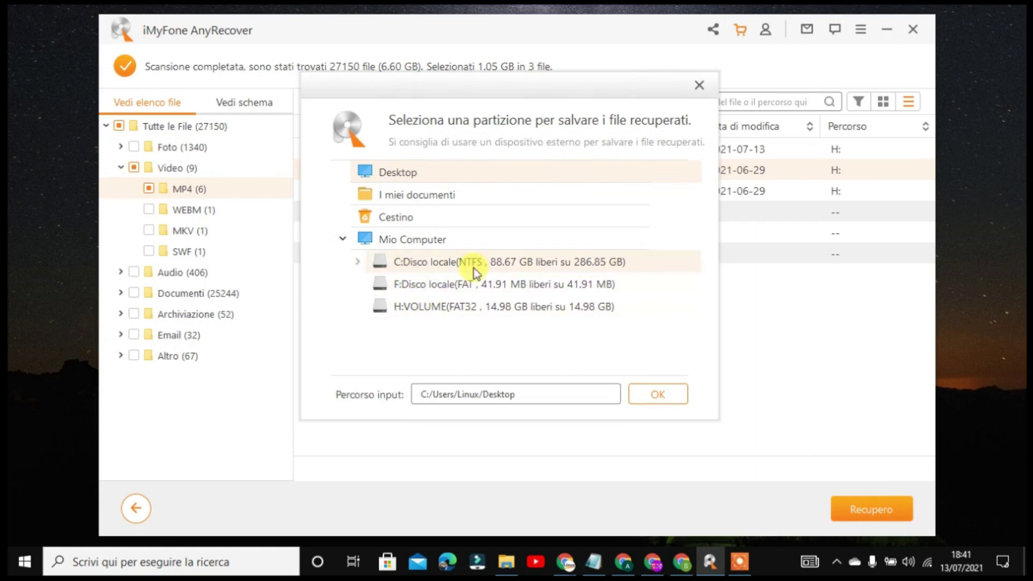
pyautogui.click(342, 240)
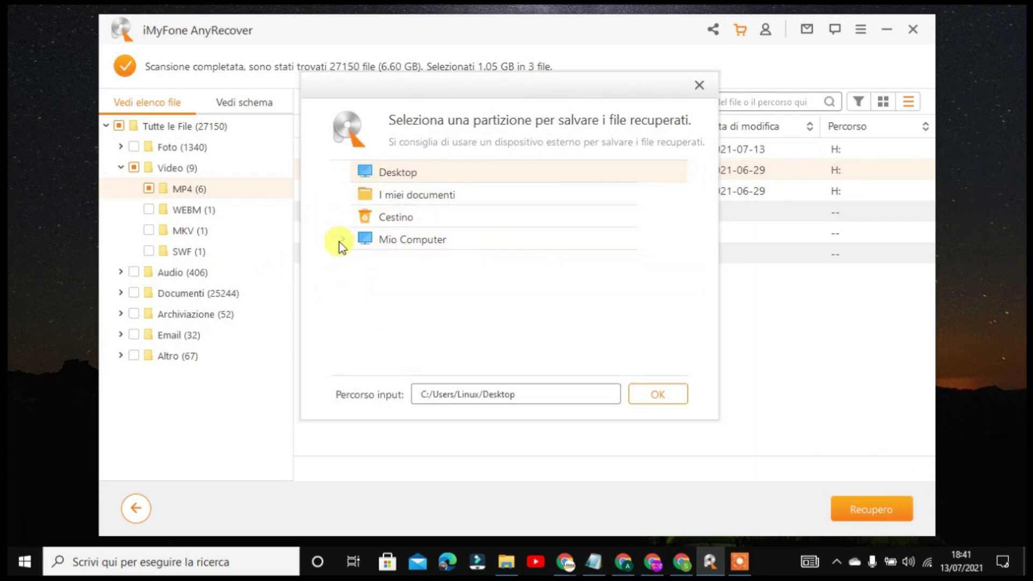
pyautogui.click(342, 239)
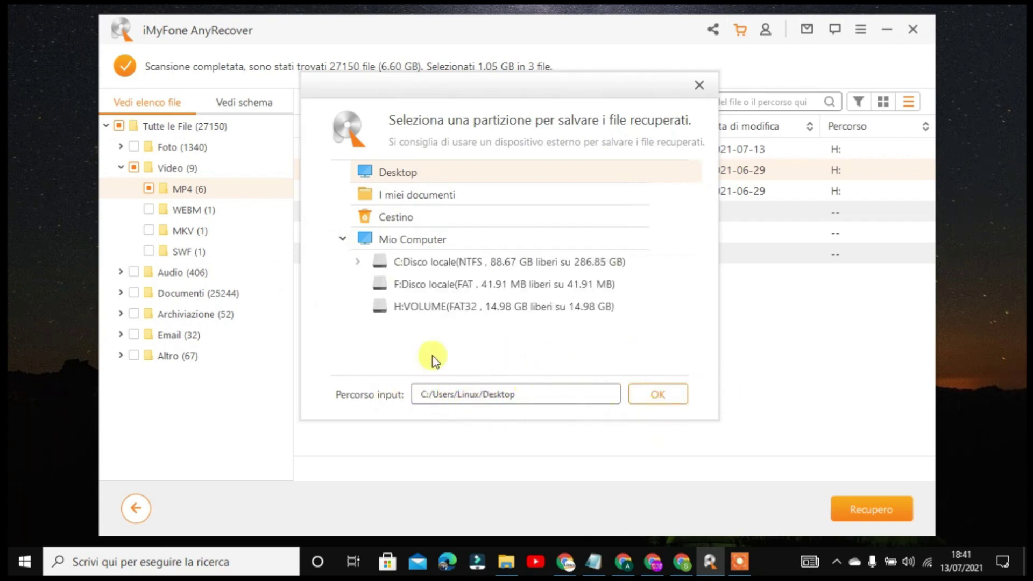
pyautogui.click(683, 403)
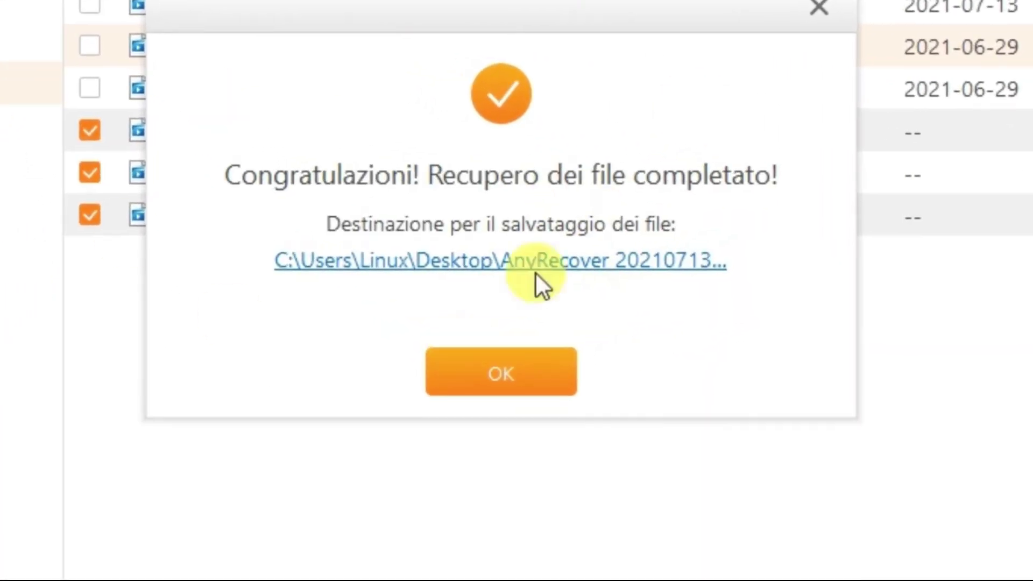
# Check the recovered videos in the destination's All Files > Video > MP4 folder, then close File Explorer and dismiss the recovery completion message.
pyautogui.click(535, 268)
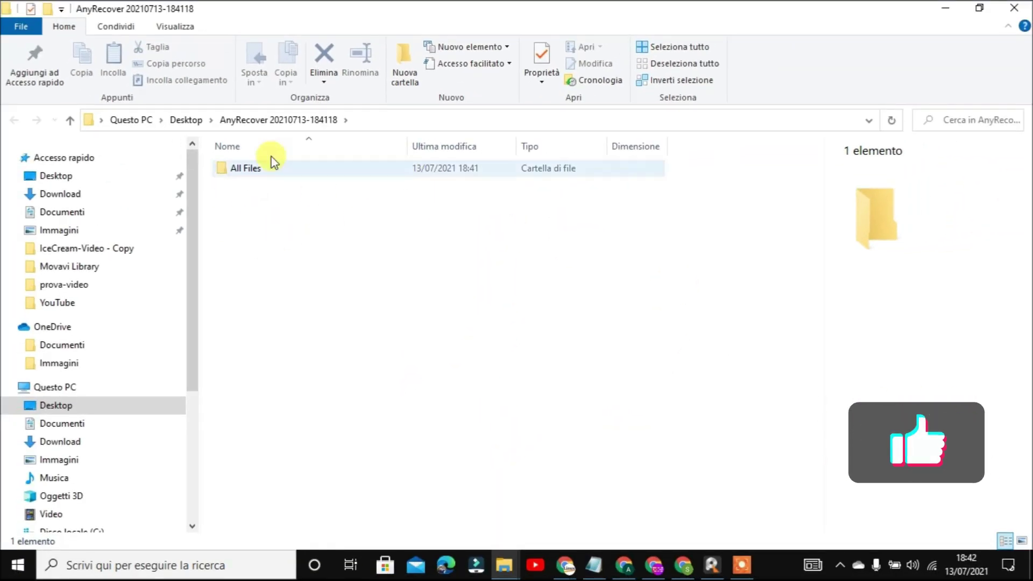
pyautogui.rightClick(231, 173)
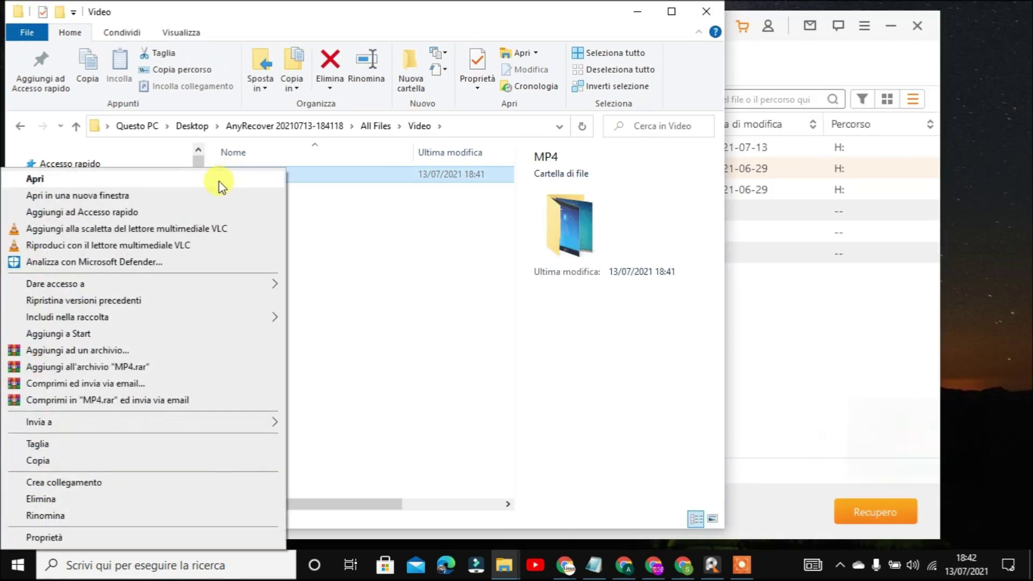
pyautogui.click(221, 180)
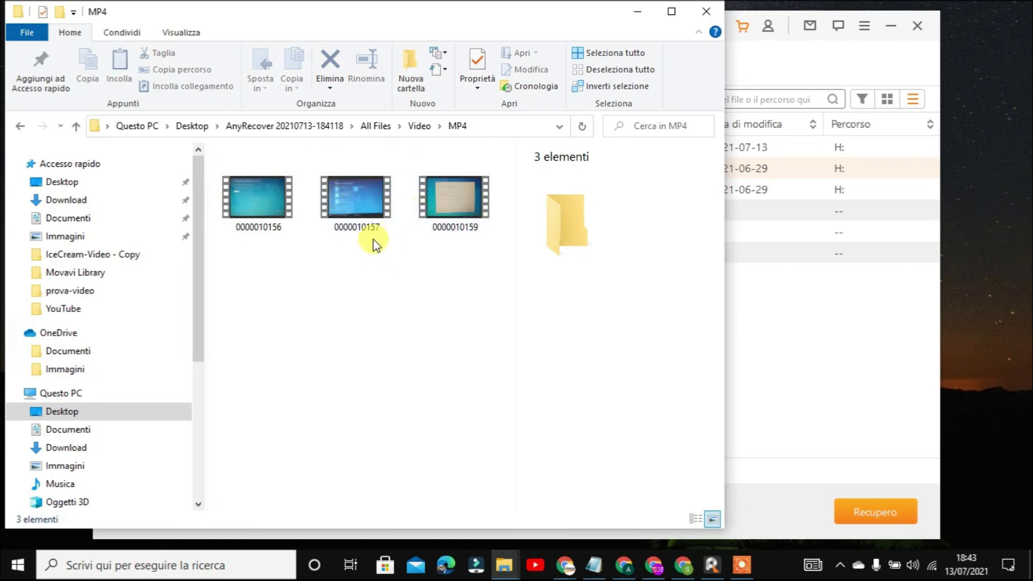
pyautogui.click(706, 11)
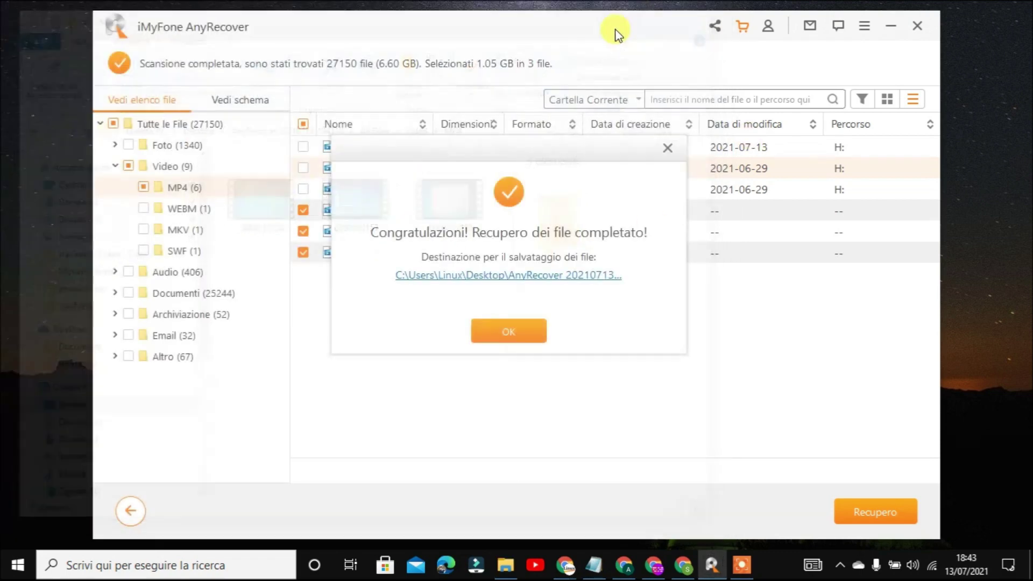
pyautogui.click(524, 332)
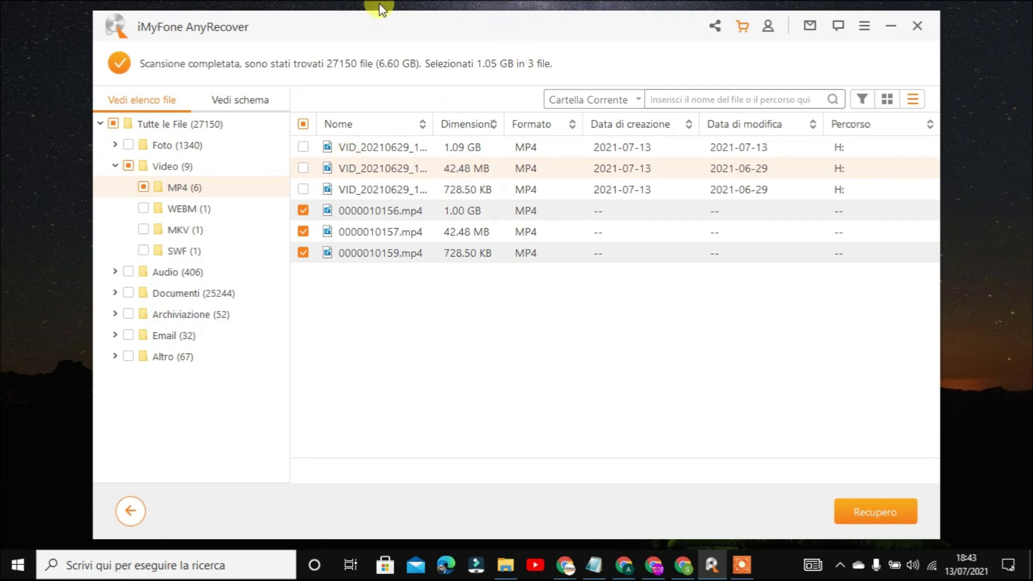
pyautogui.moveTo(357, 21); pyautogui.dragTo(395, 40)
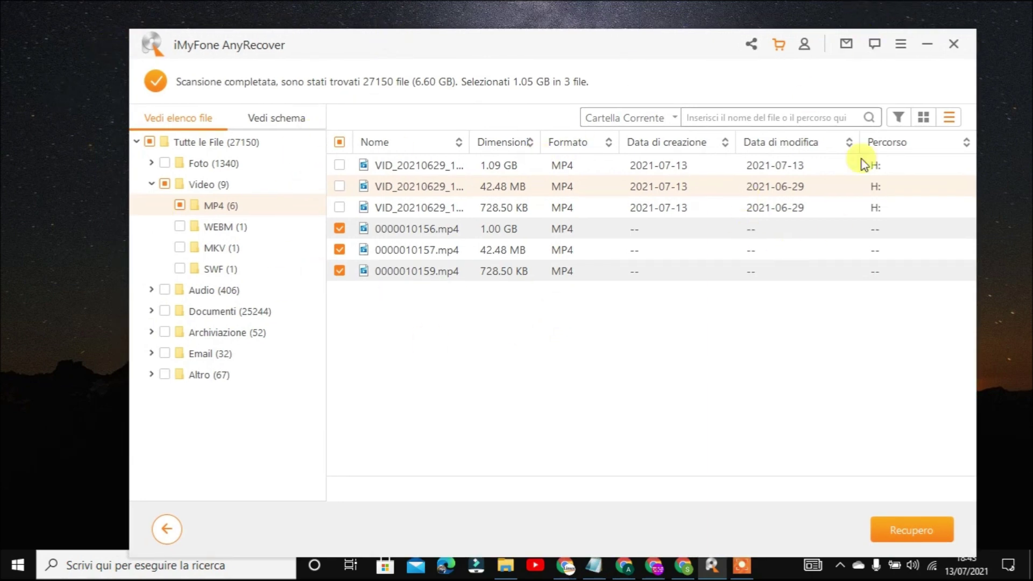
pyautogui.click(151, 184)
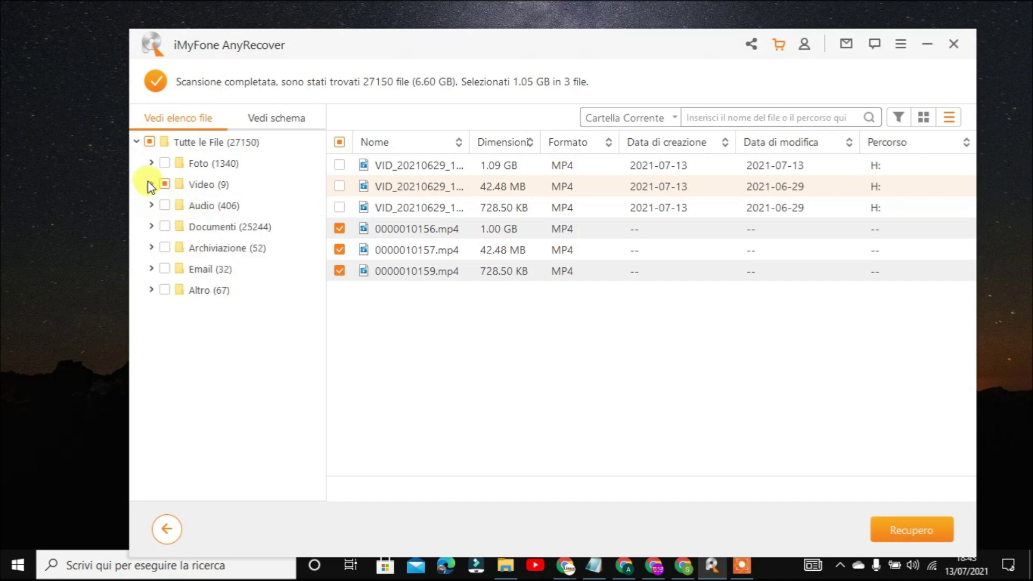
pyautogui.click(340, 271)
pyautogui.click(339, 250)
pyautogui.click(340, 229)
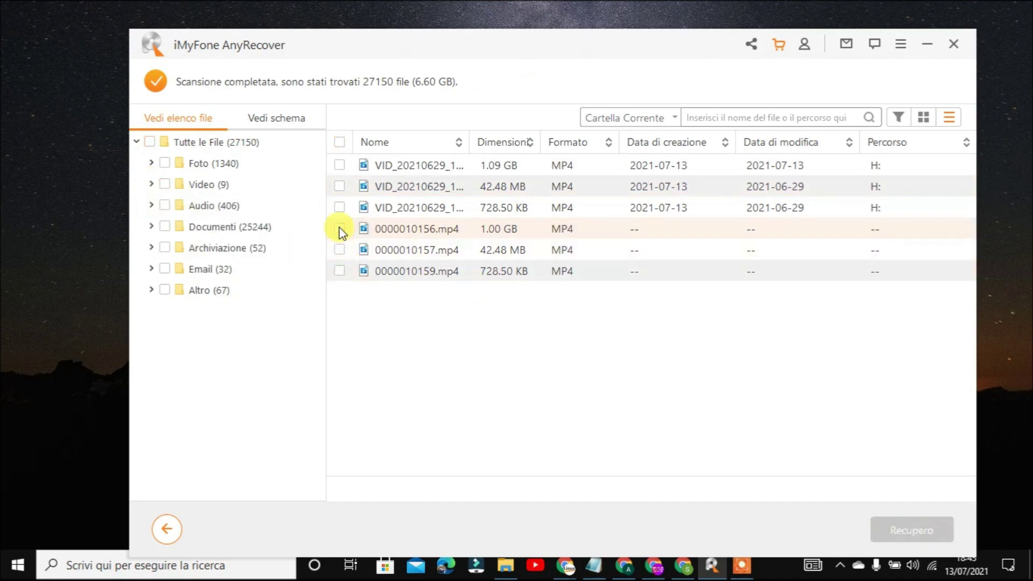